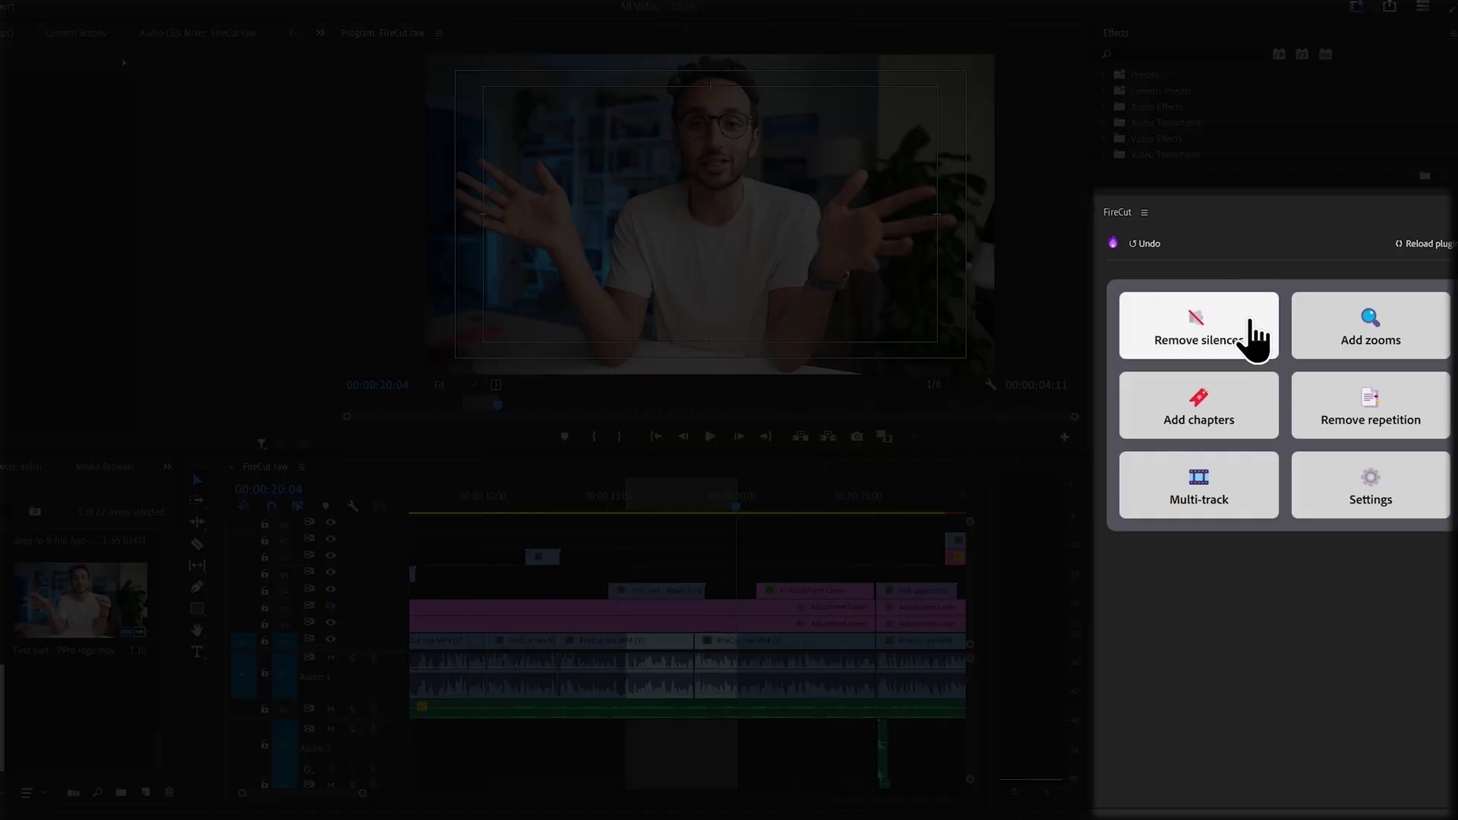
click(1250, 337)
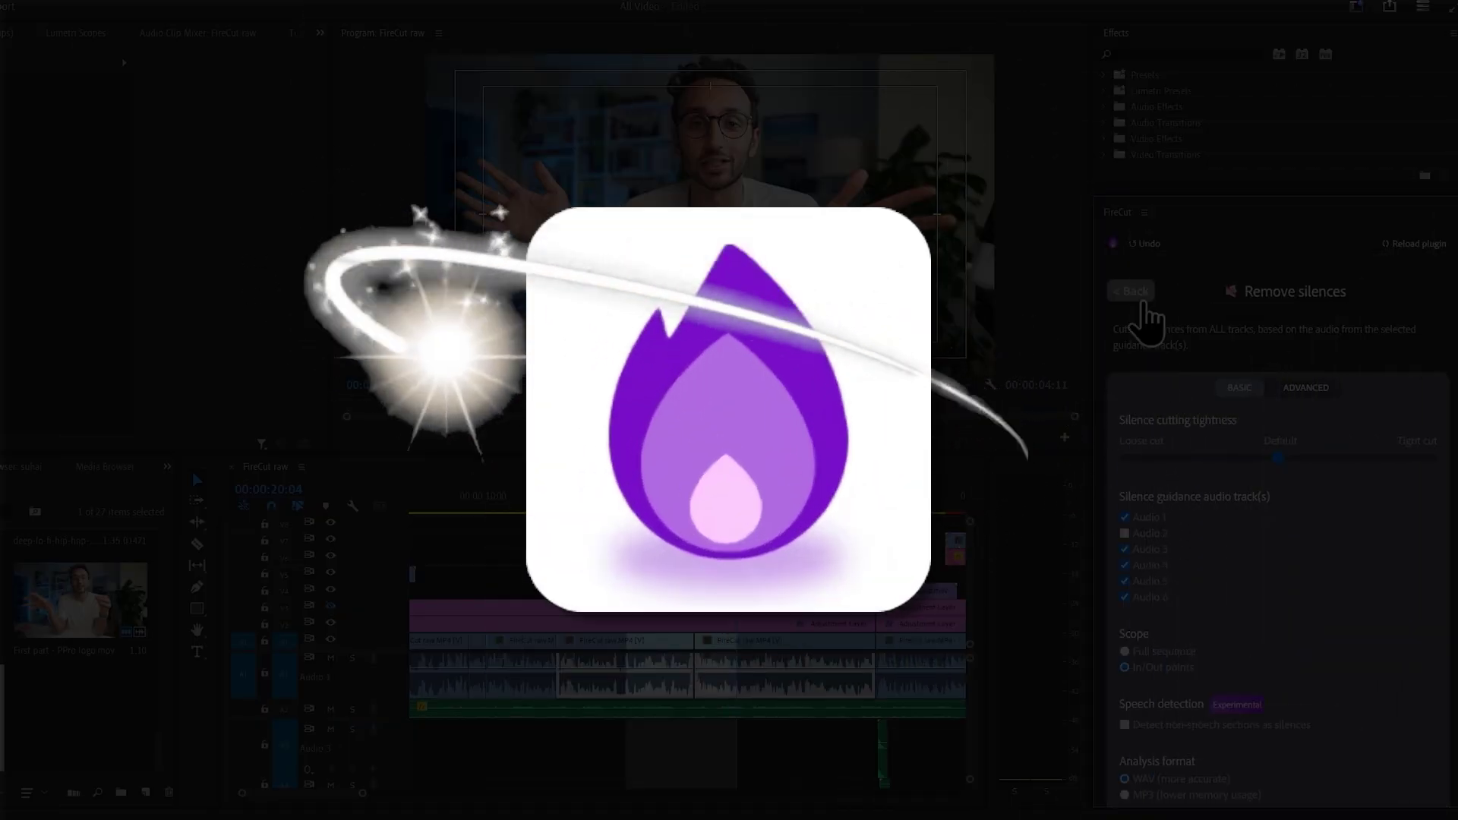
click(1134, 293)
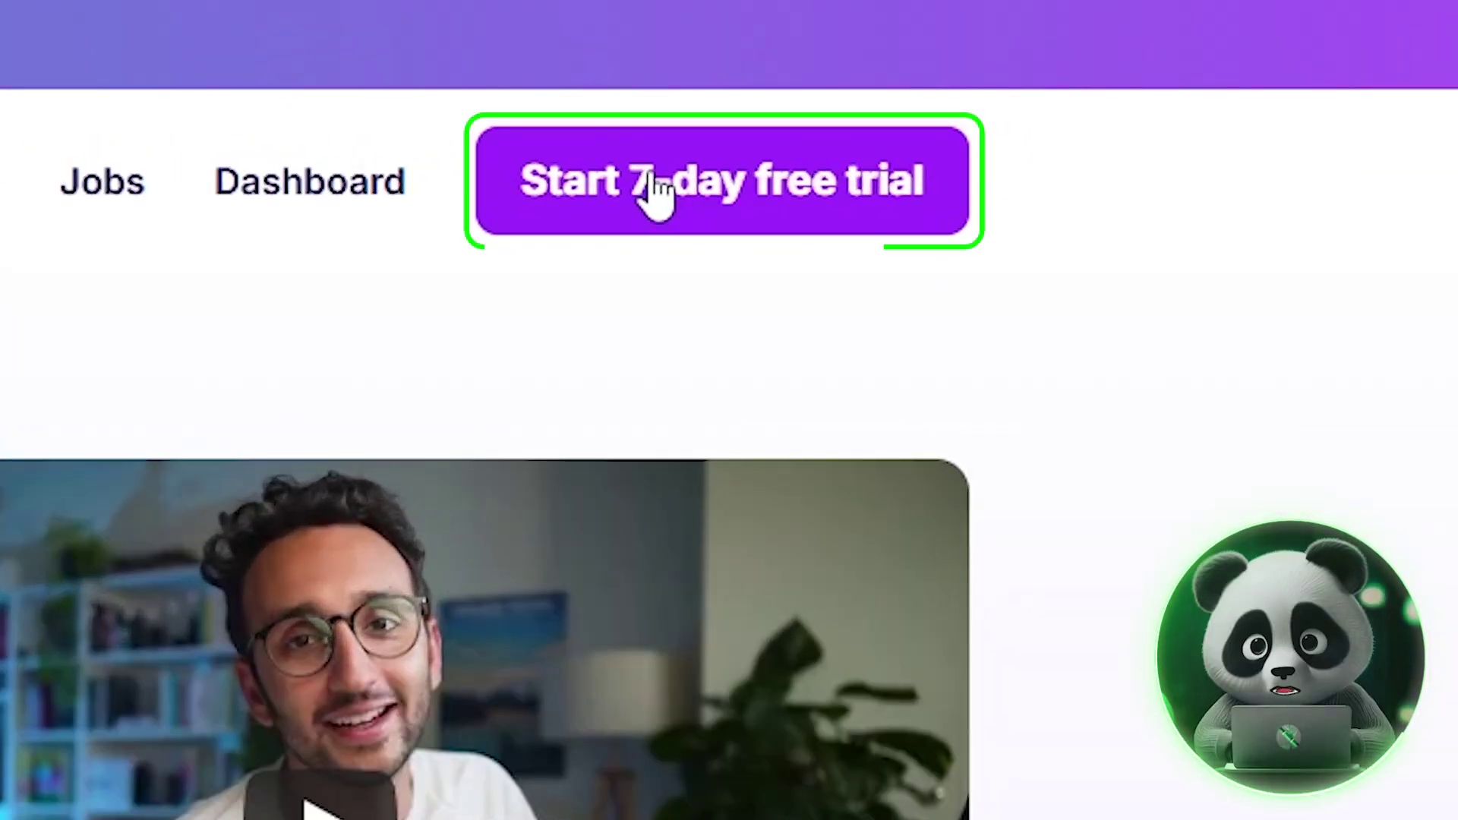
Open the registration form for FireCut's 7-day free trial
click(649, 176)
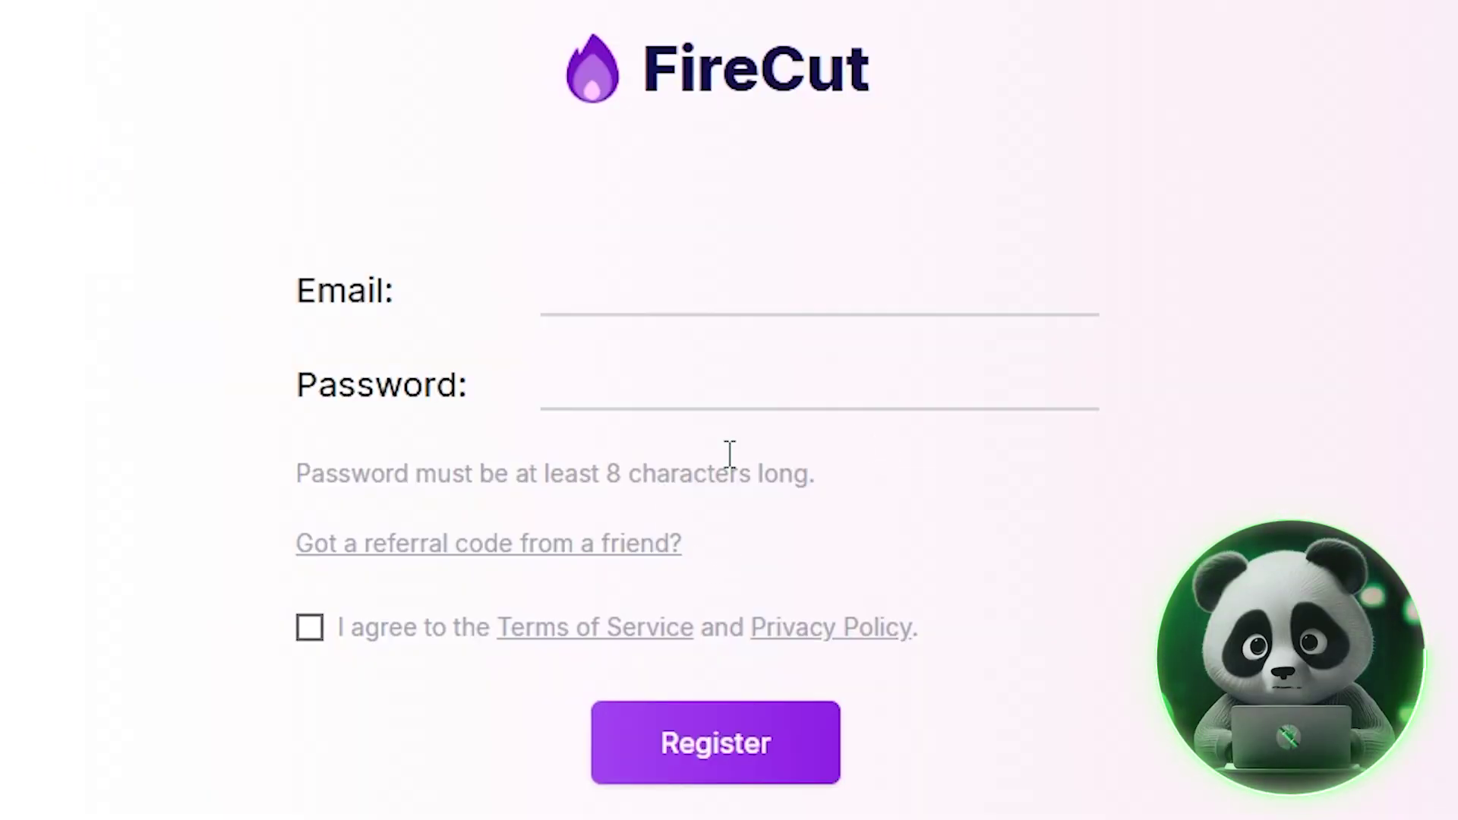
scroll(741, 342, down, 3)
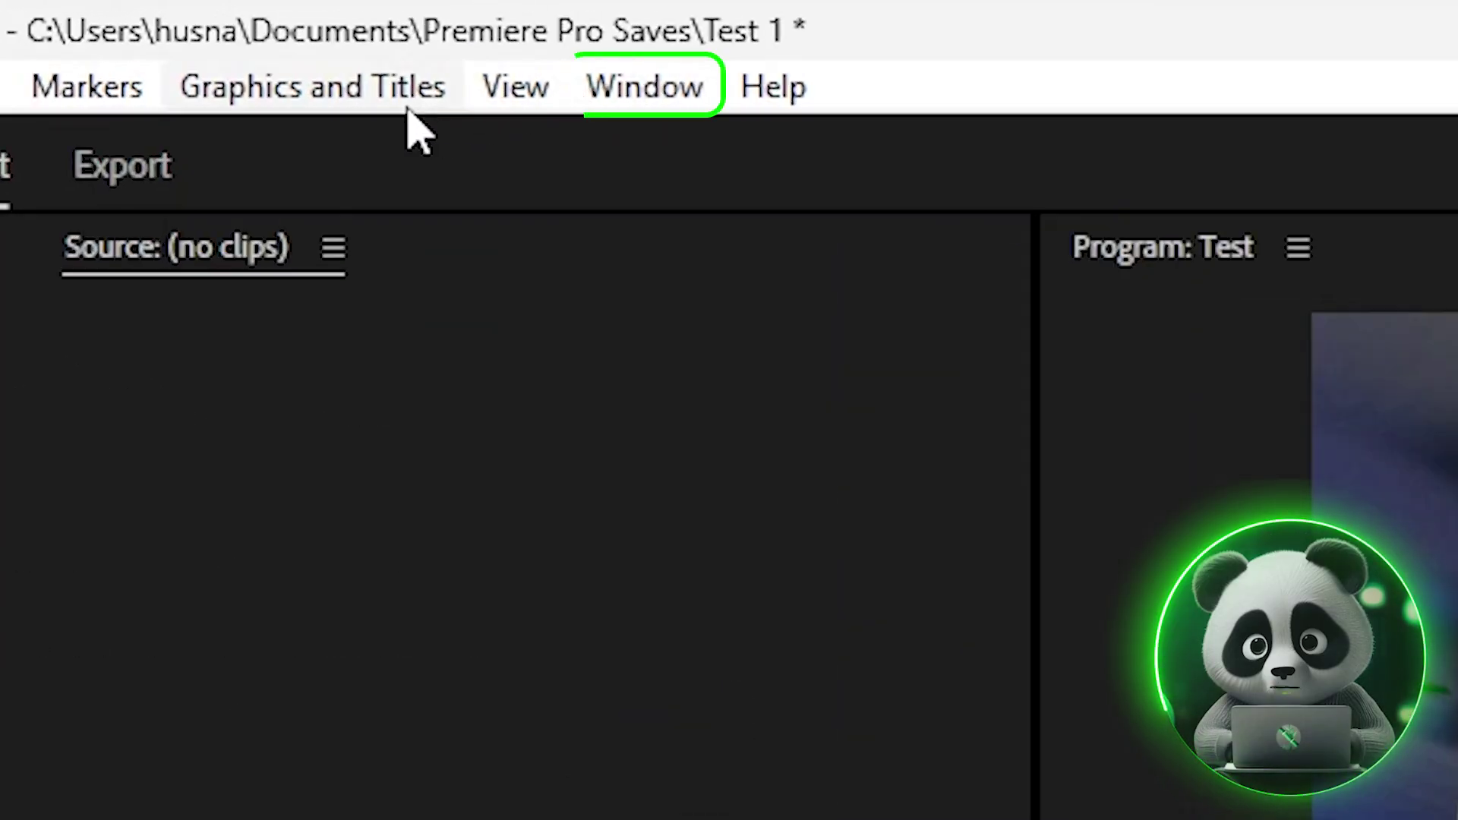
Open the FireCut extension in Premiere Pro
click(298, 27)
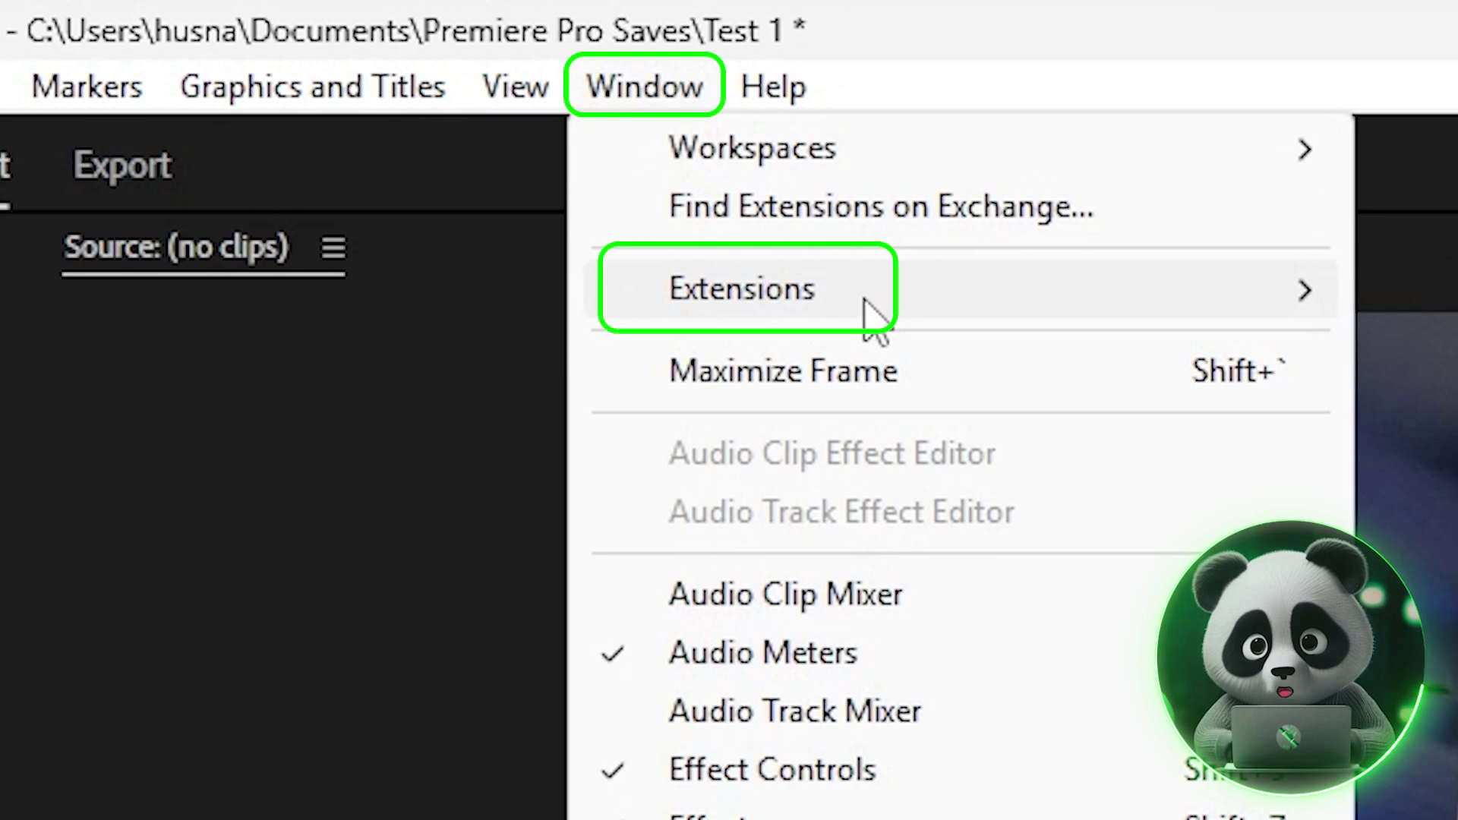
mouse_move(874, 304)
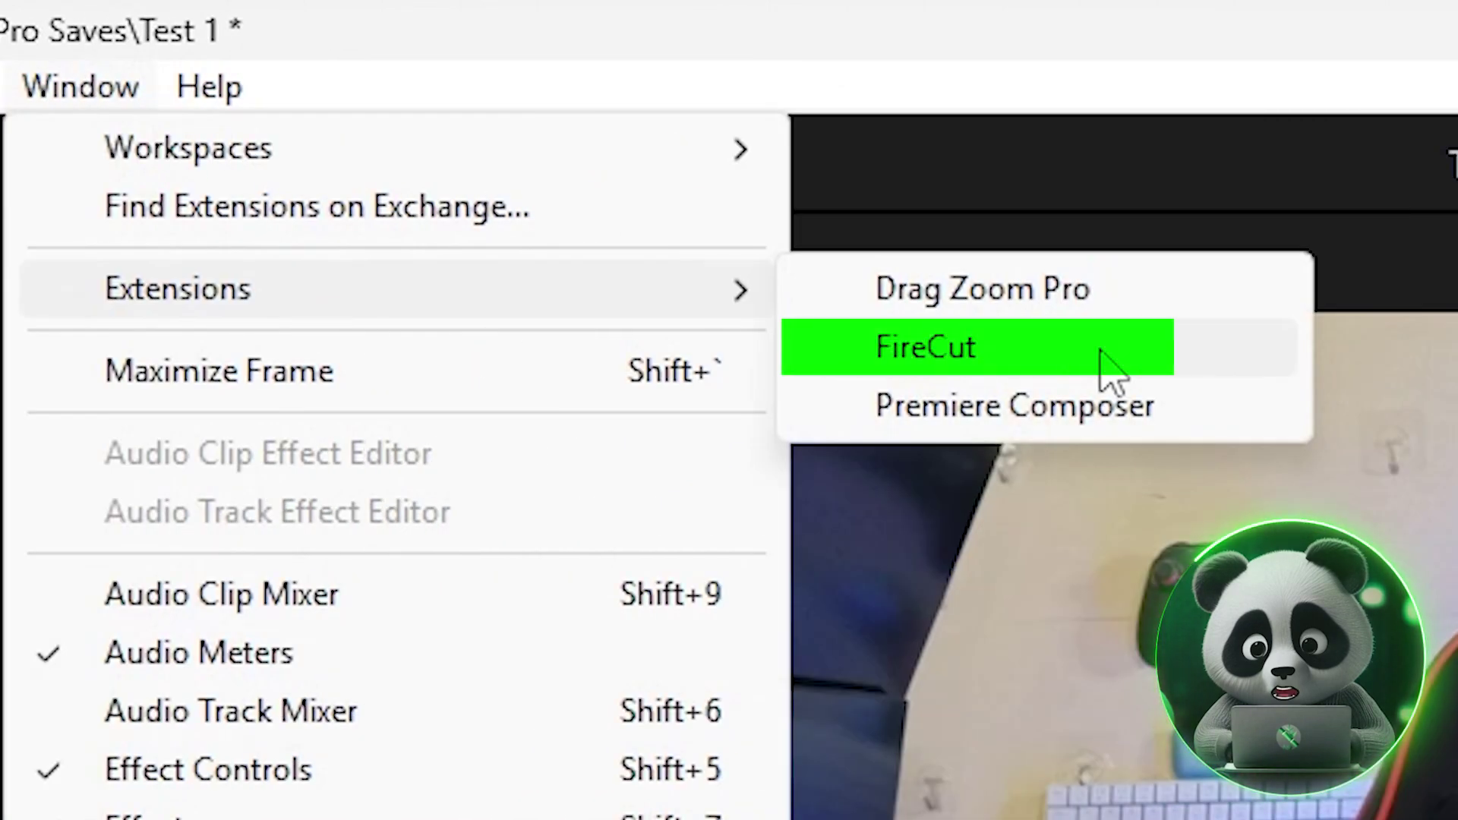
click(1103, 350)
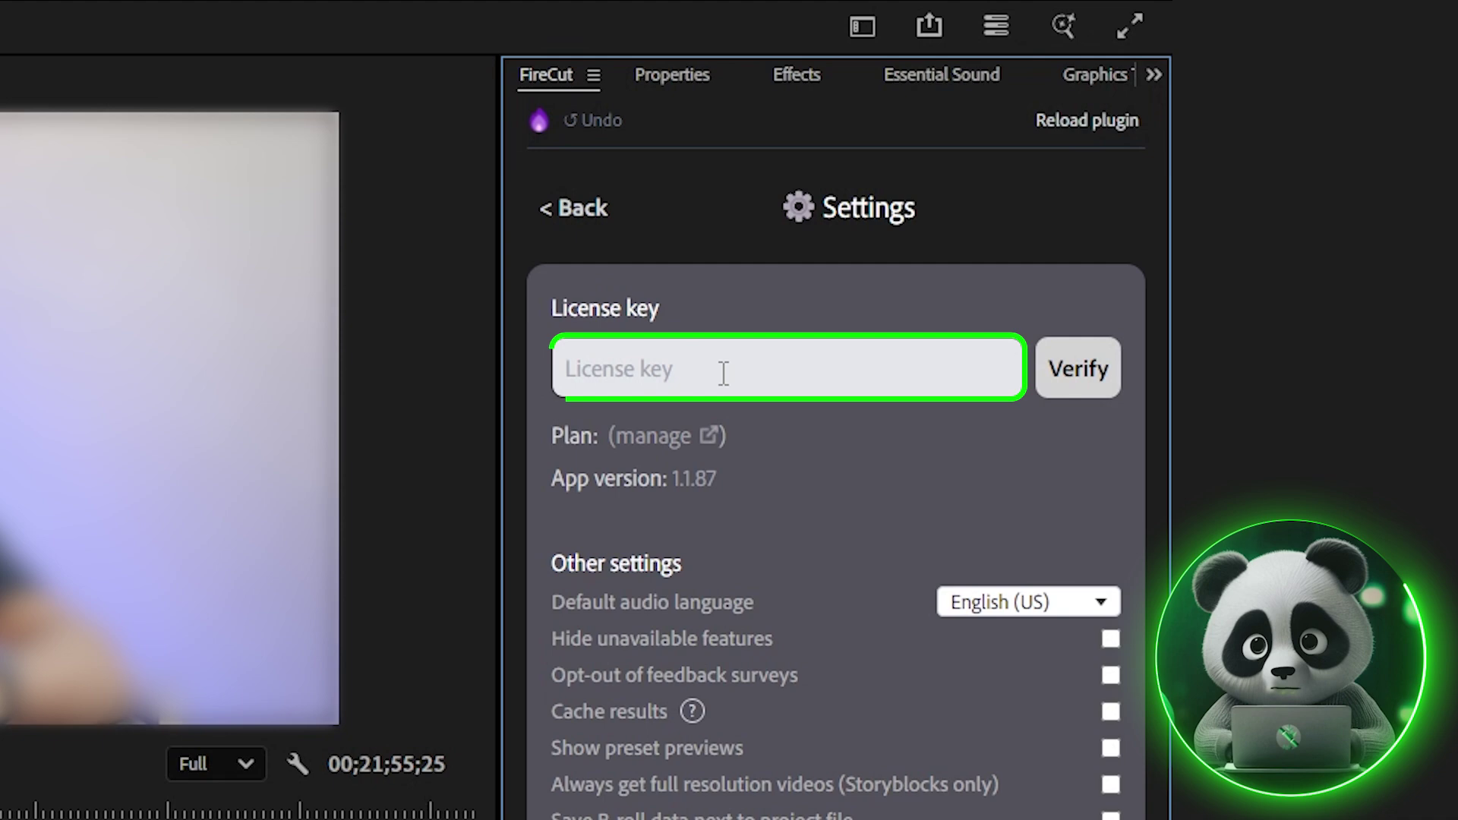
Paste the license key into FireCut's settings and verify it
click(723, 373)
key(ctrl+v)
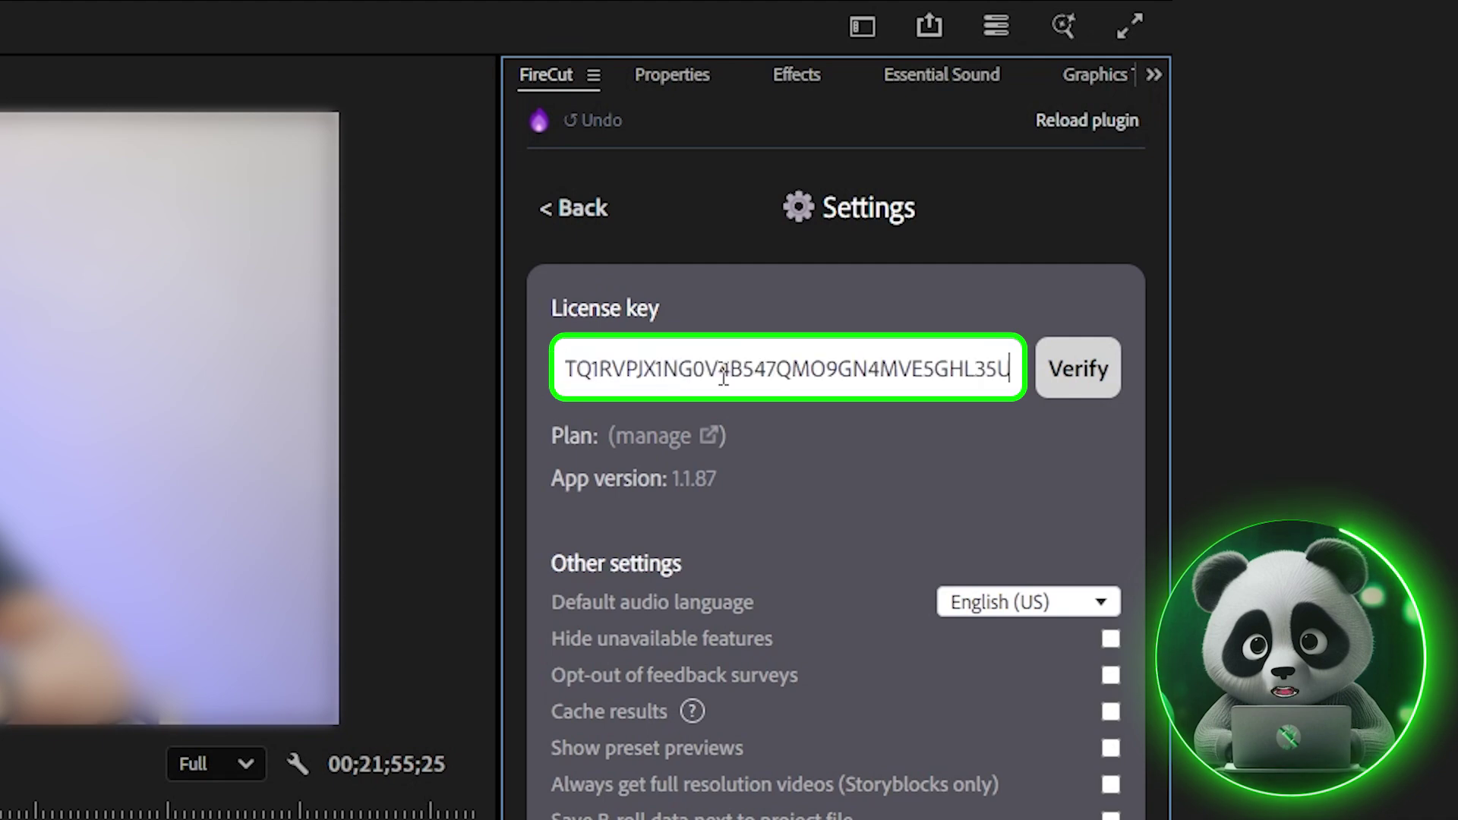
click(1071, 380)
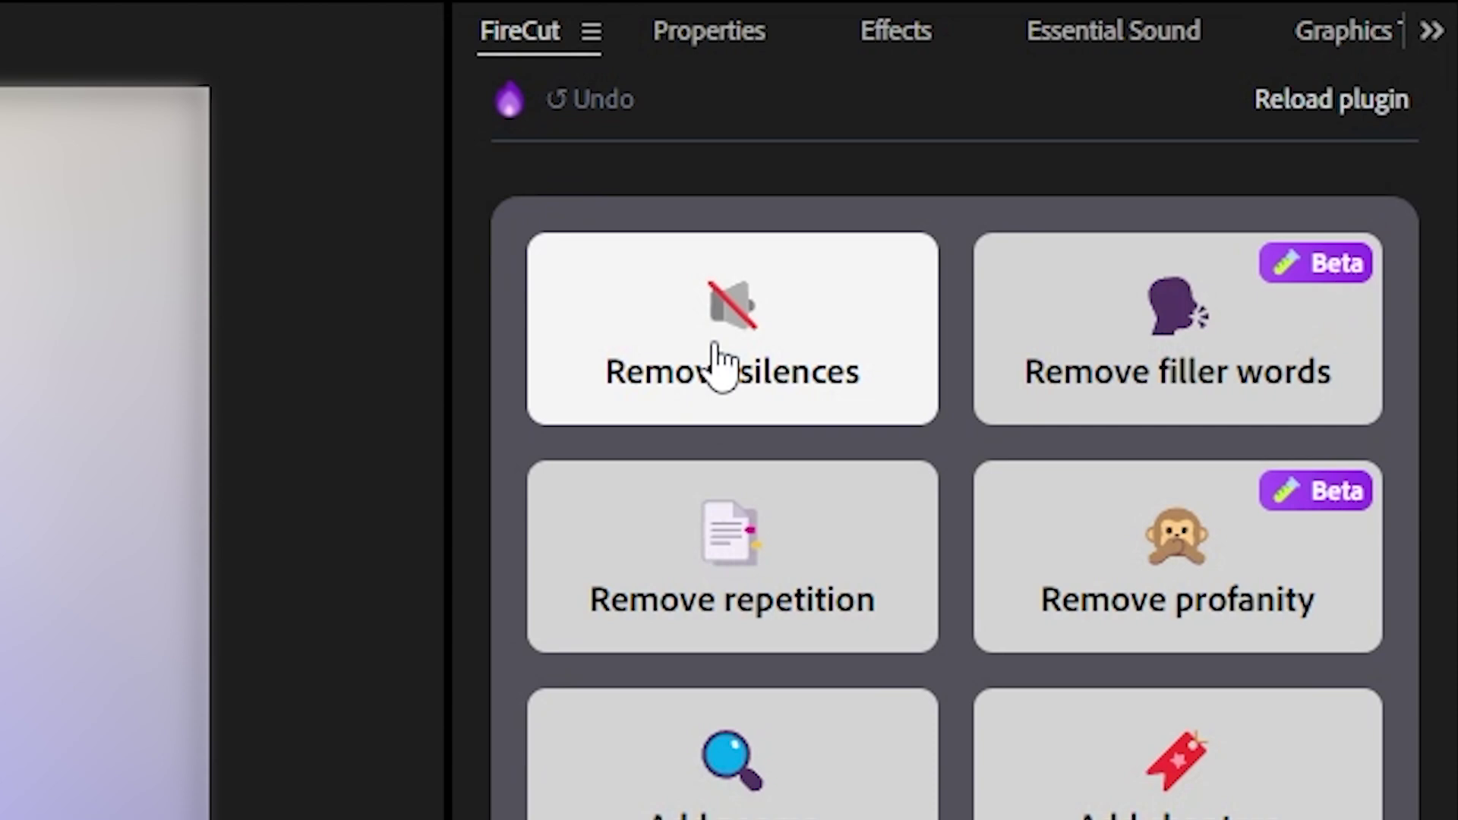
Remove silences from the sequence in Basic mode with the default tightness and the Rapid cutting algorithm
click(721, 366)
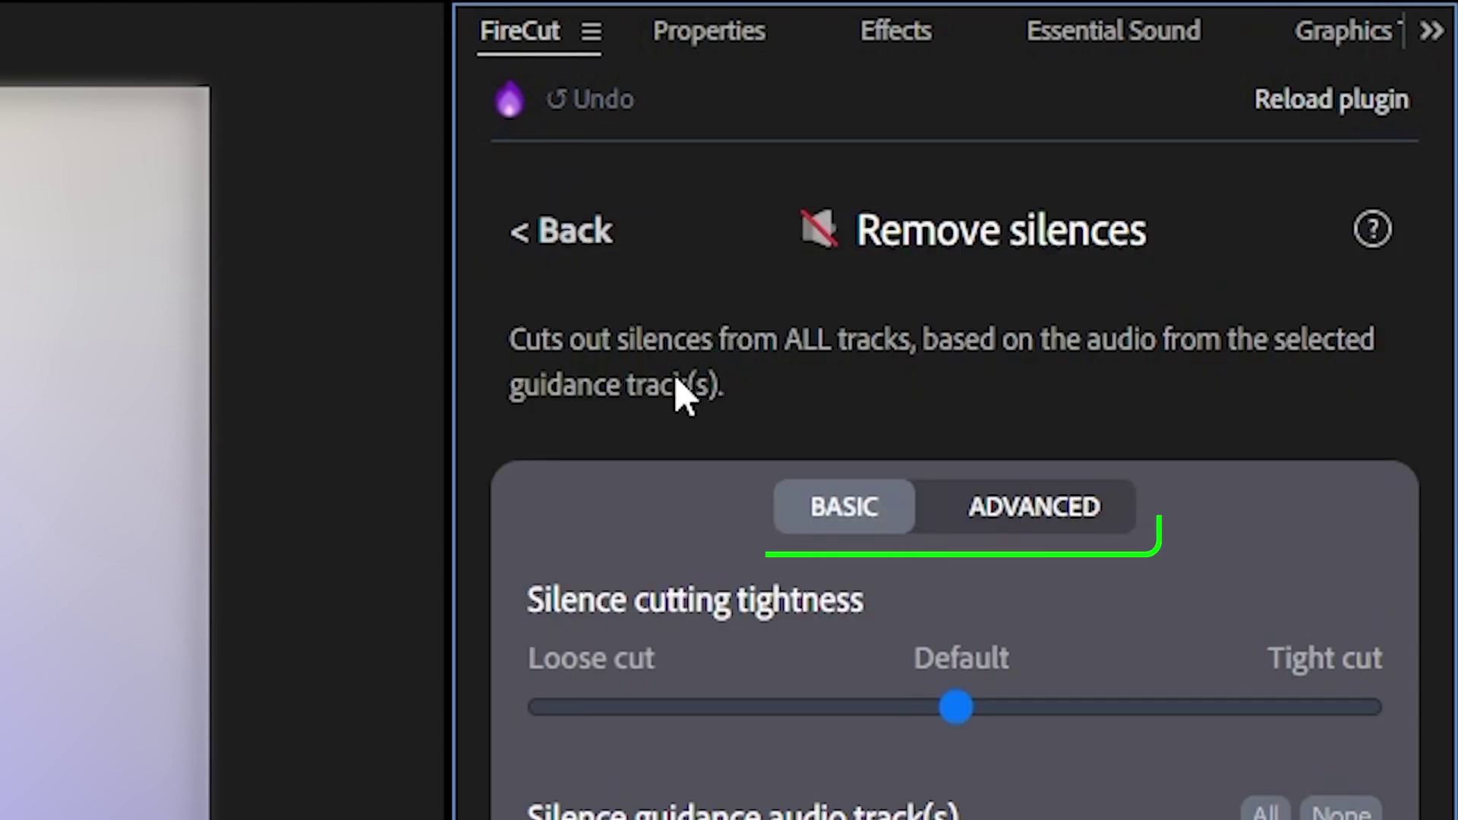
click(1032, 507)
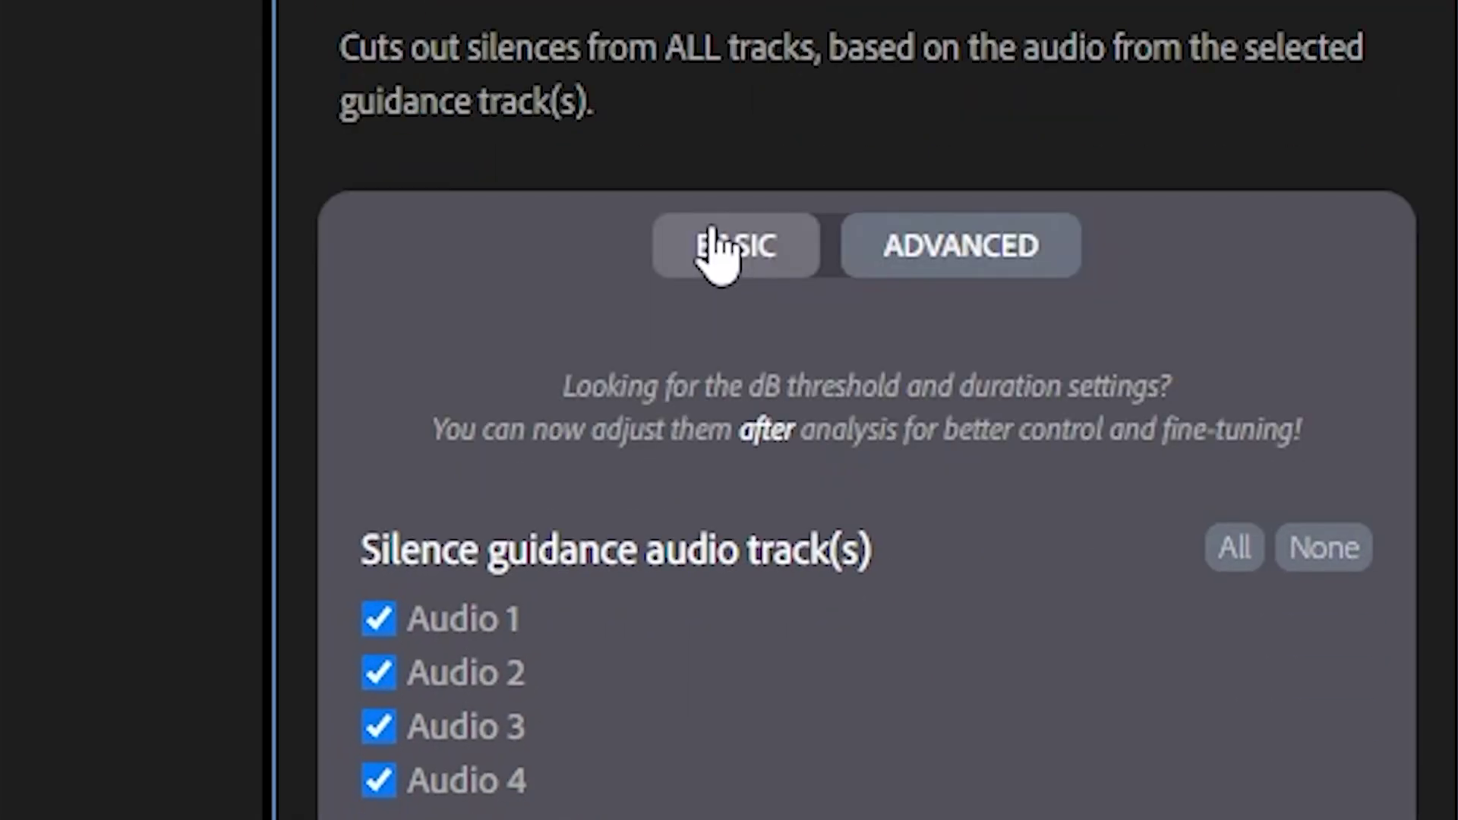
click(714, 251)
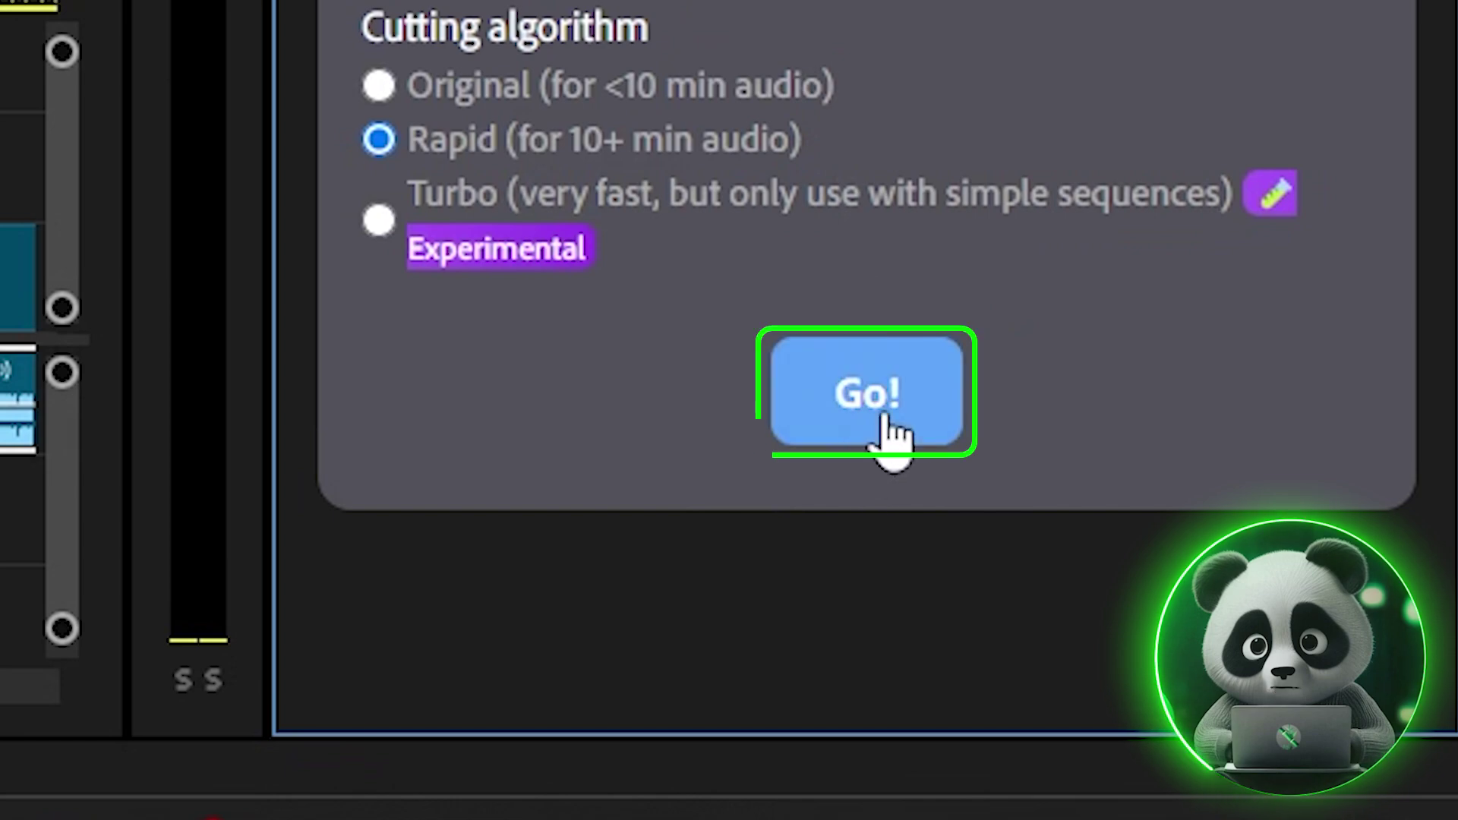
click(881, 410)
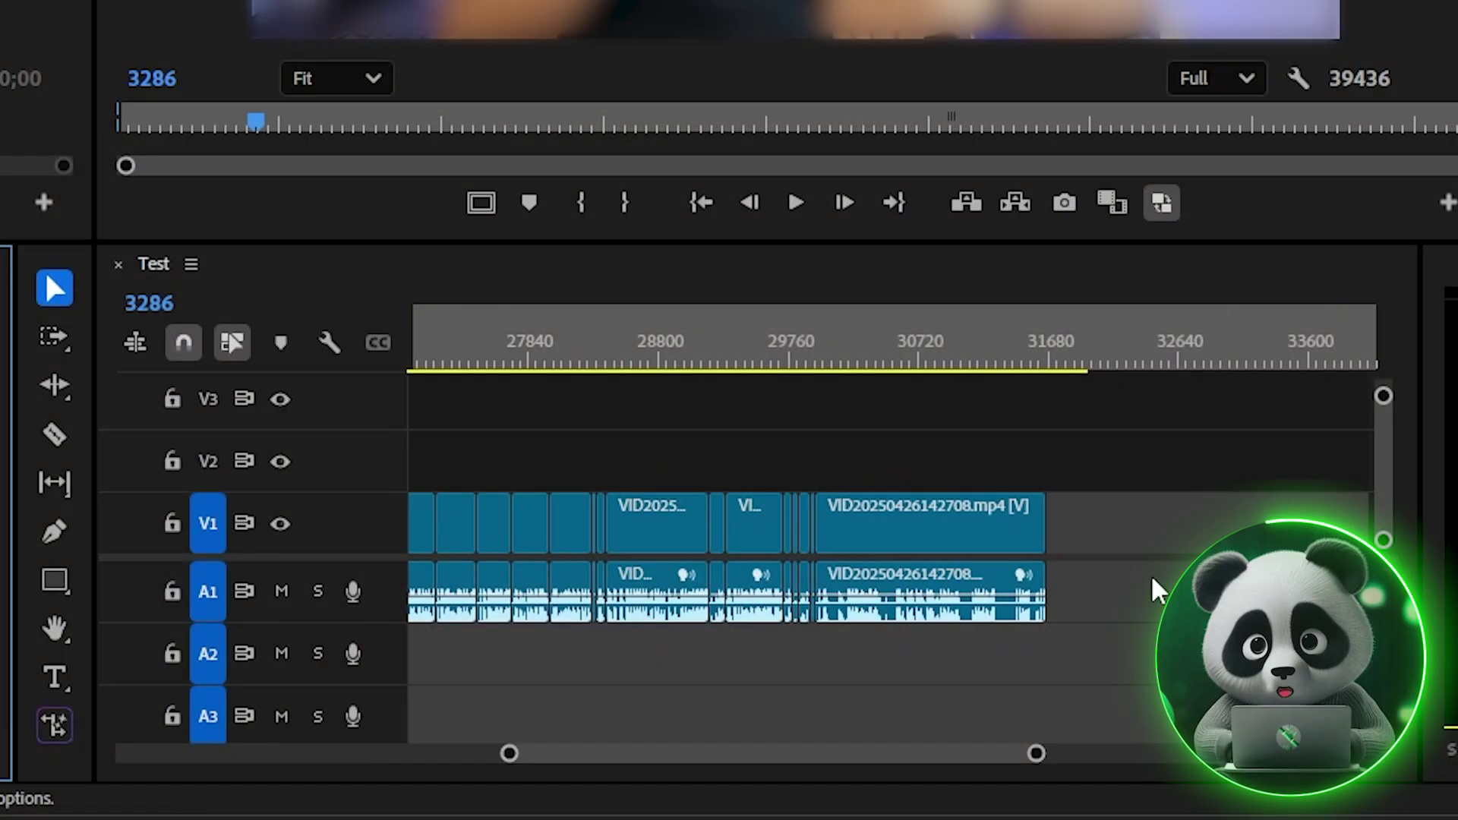
scroll(1150, 574, up, 3)
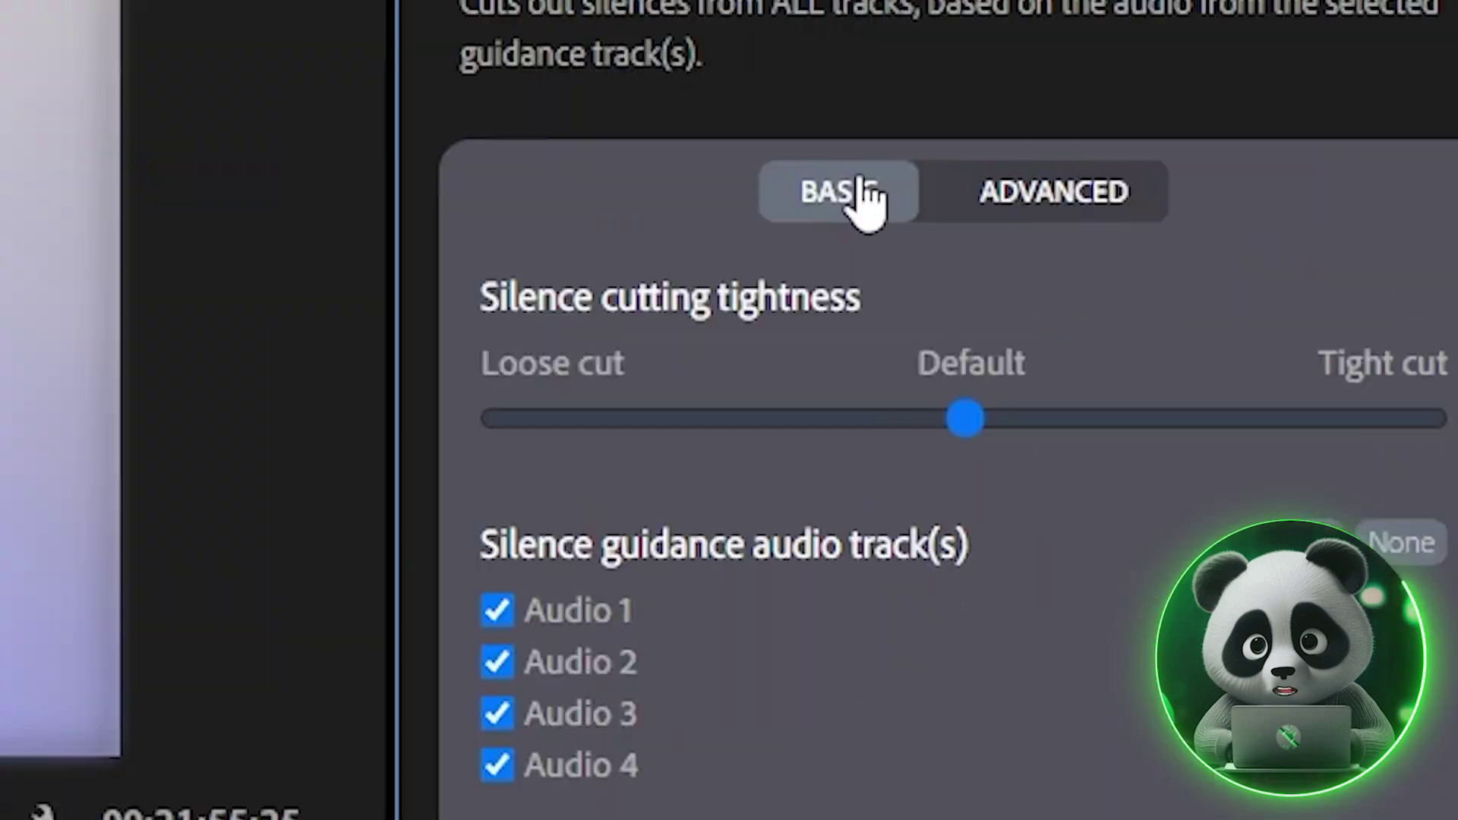
Analyze the full sequence's audio in Advanced mode as MP3 and cut the silences with the Turbo algorithm
click(1051, 190)
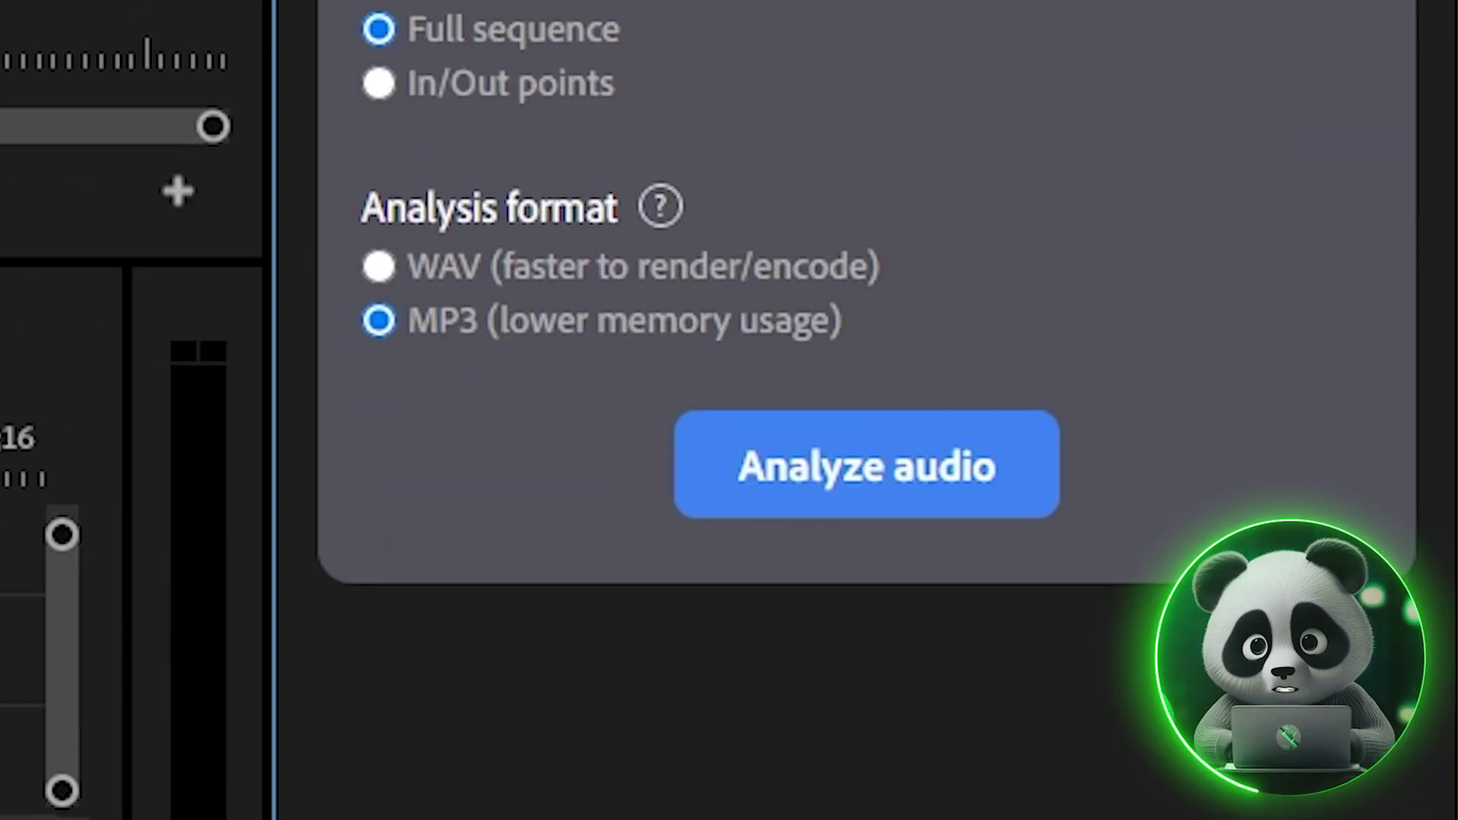
click(965, 467)
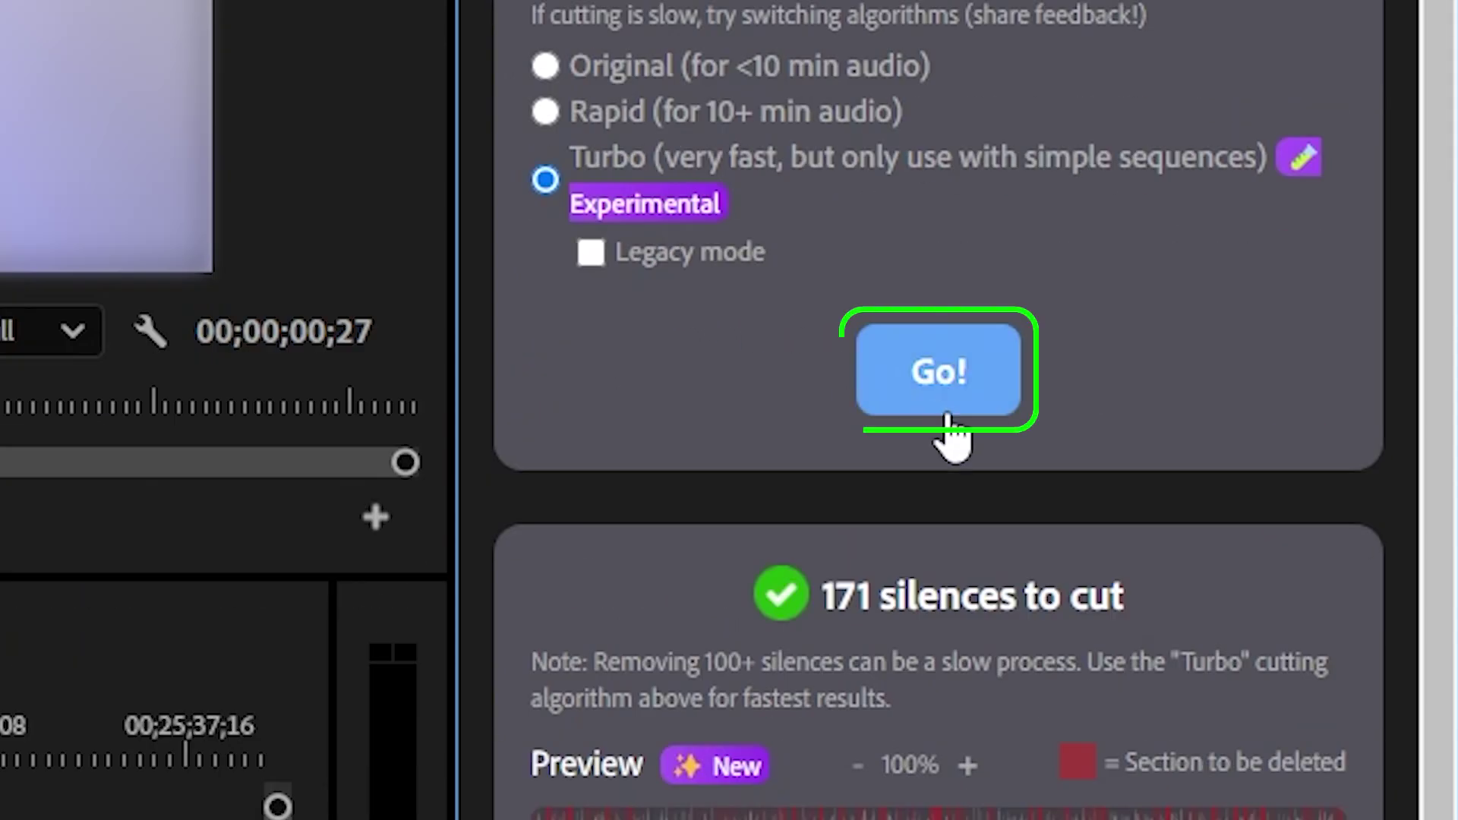
click(942, 379)
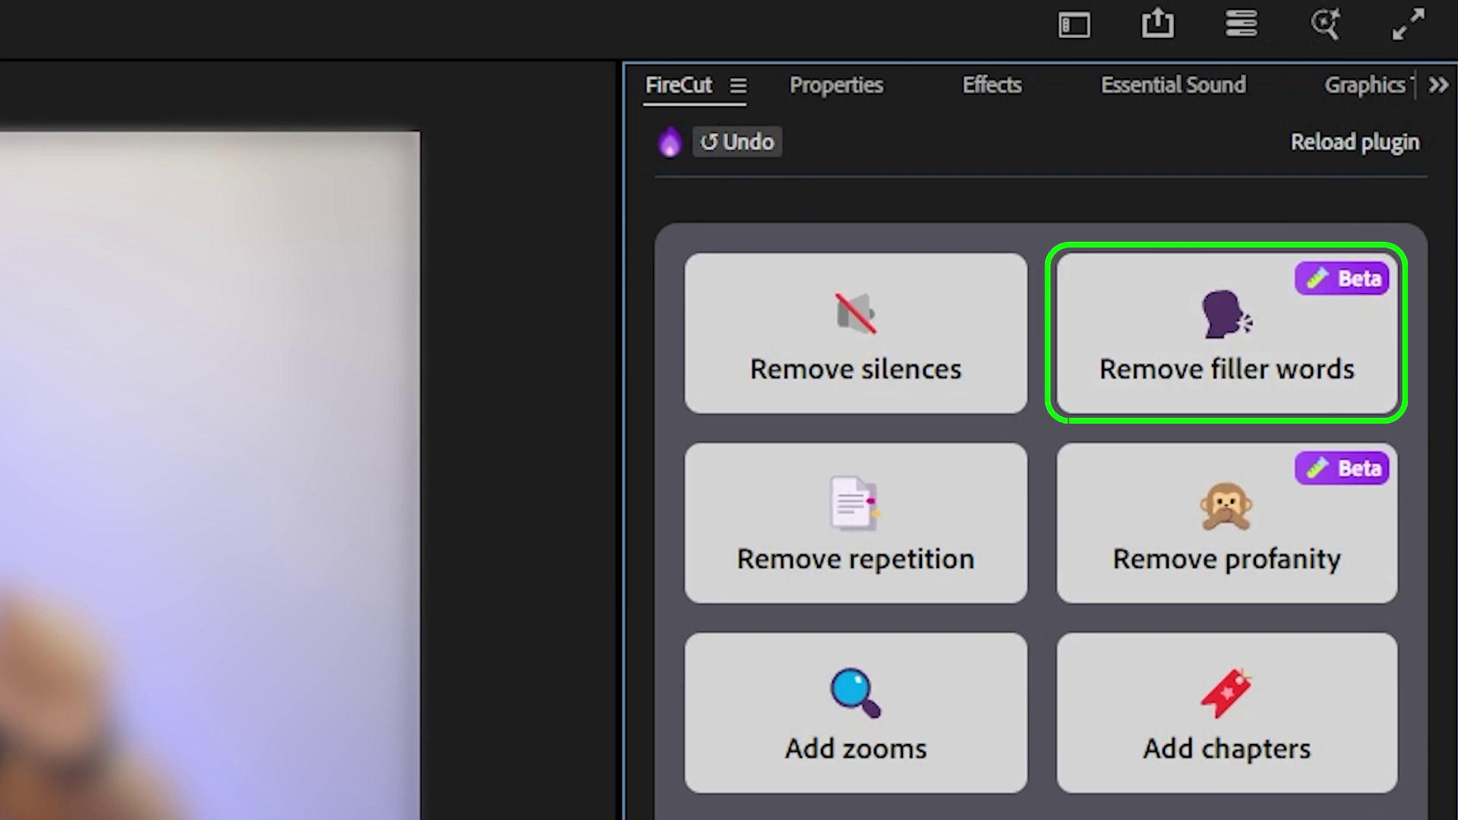
Analyze Audio 1 to 4 across the full sequence for filler words
click(1230, 372)
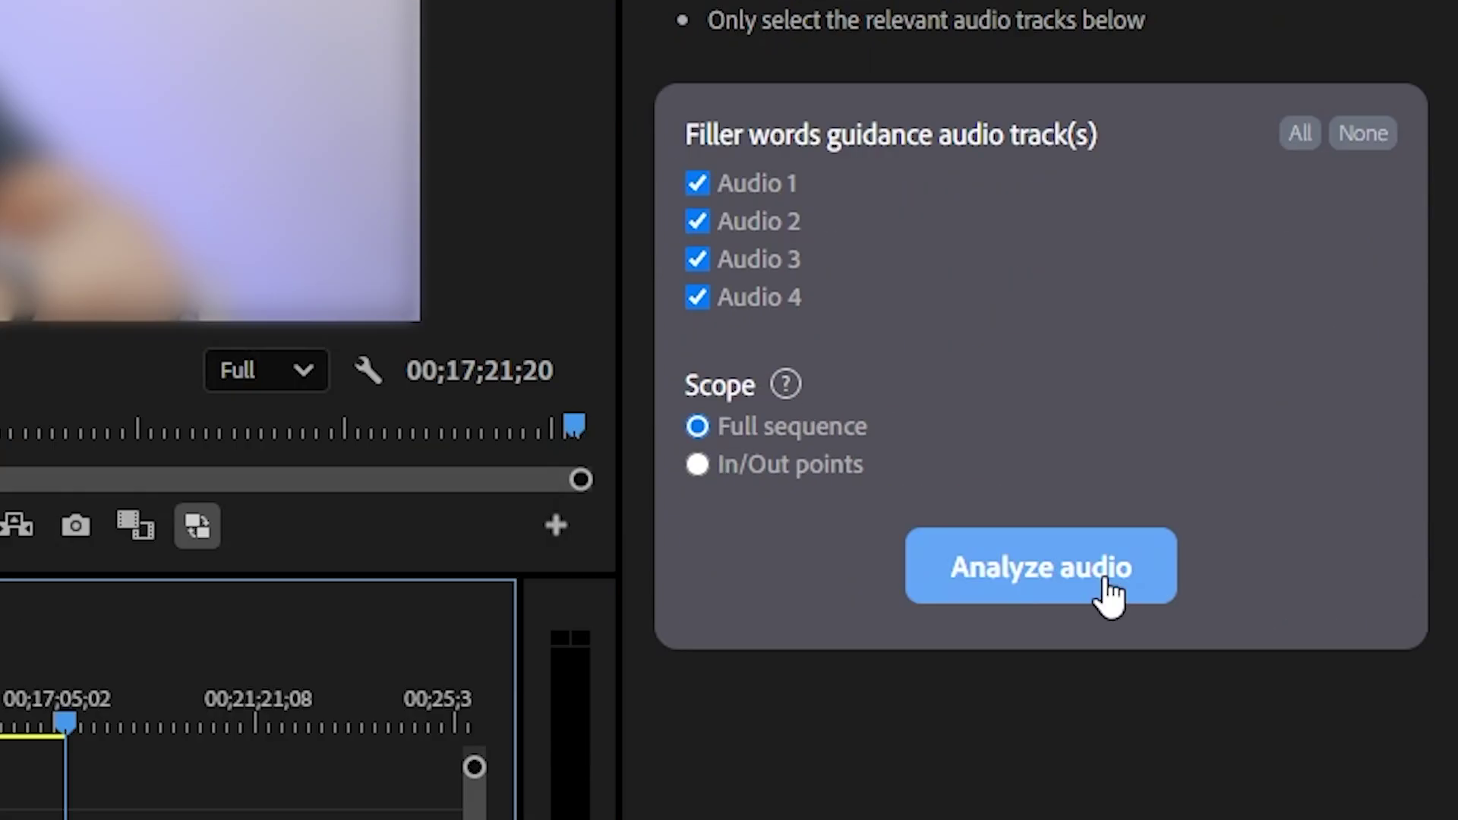
click(1107, 583)
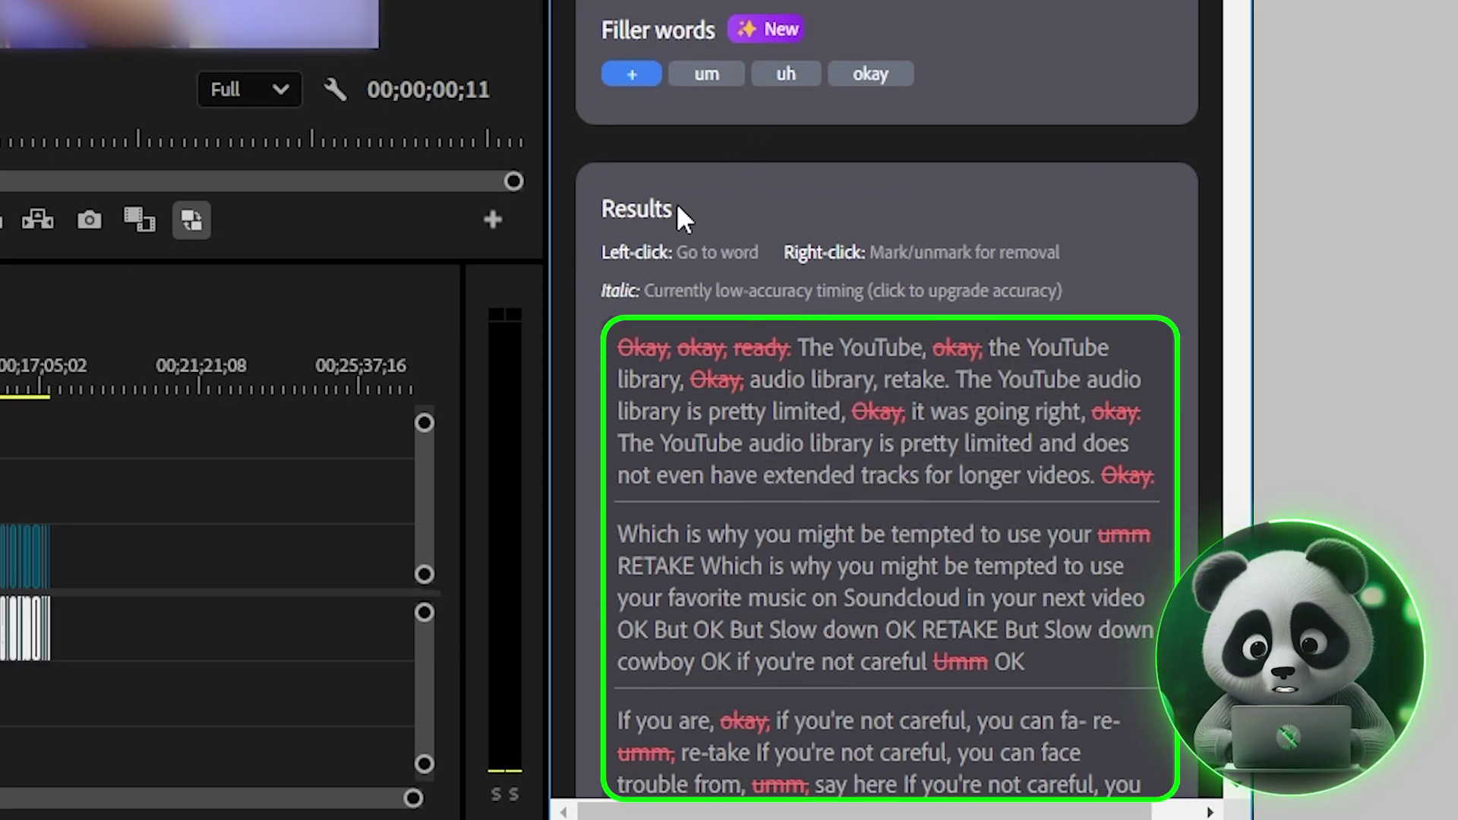
Add "retake" to the filler words and toggle the removal mark on "The" in the transcript's first line
click(626, 74)
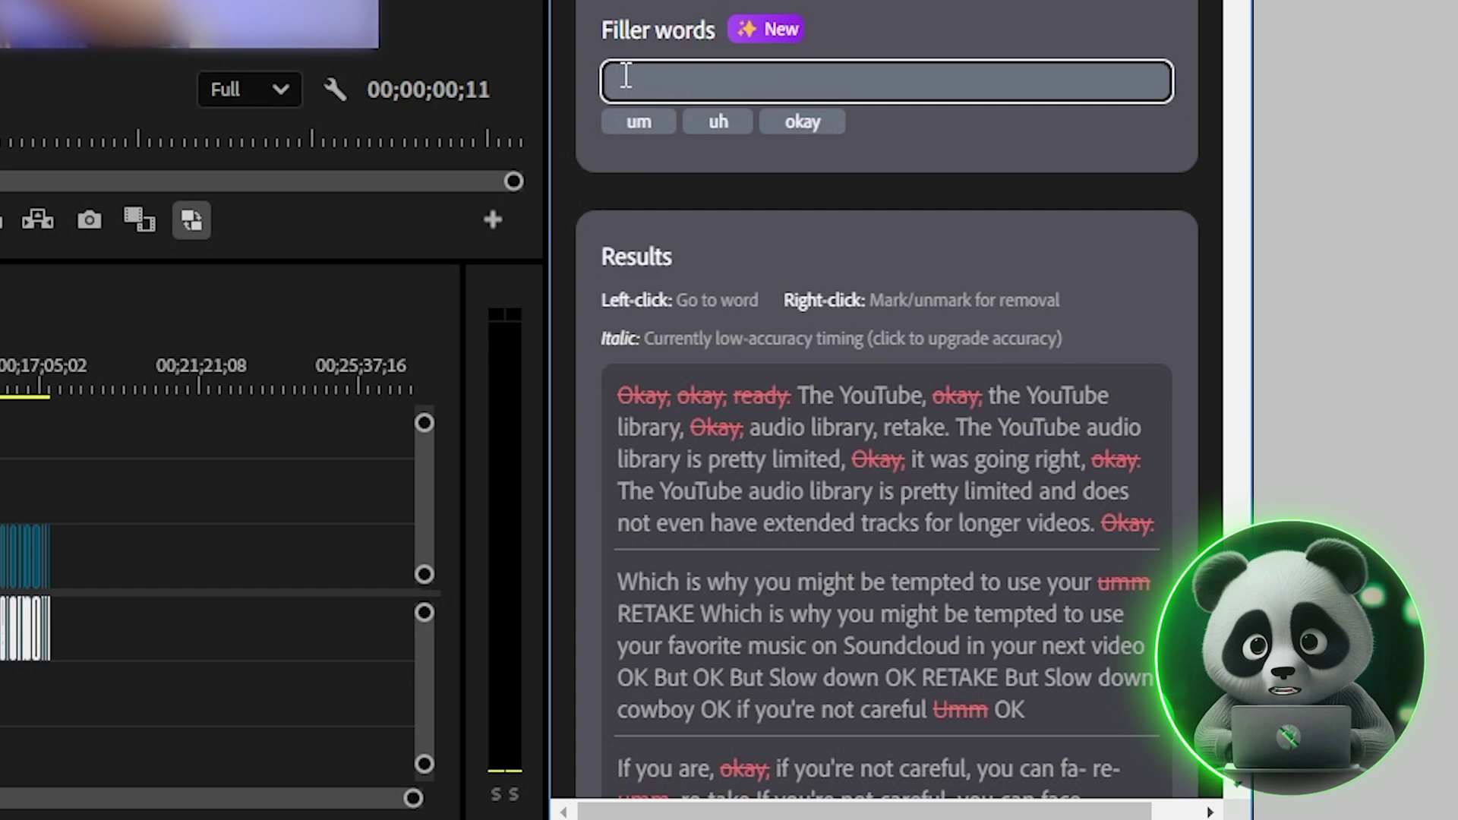
text(reta)
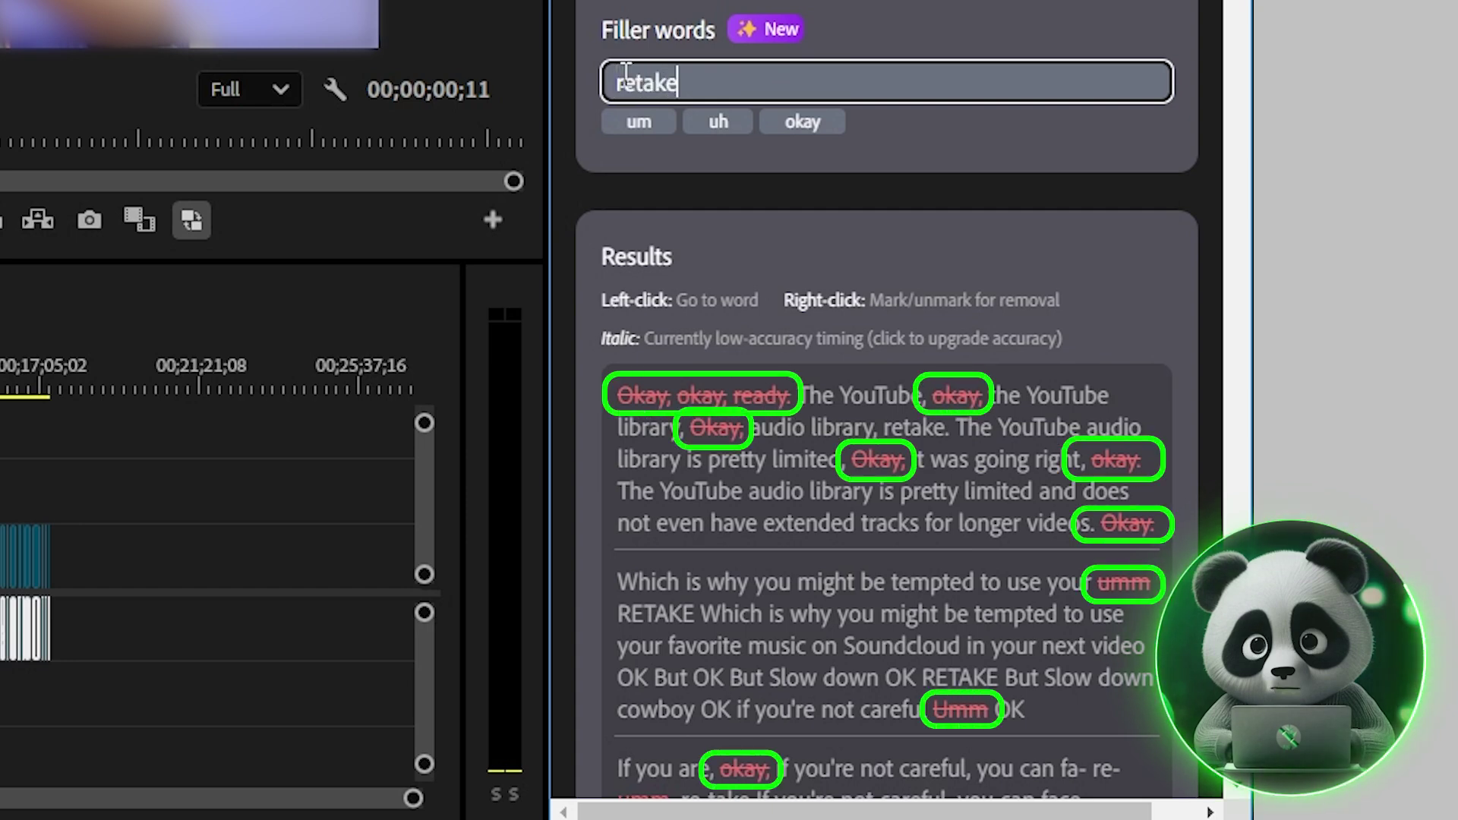
text(ke)
key(Return)
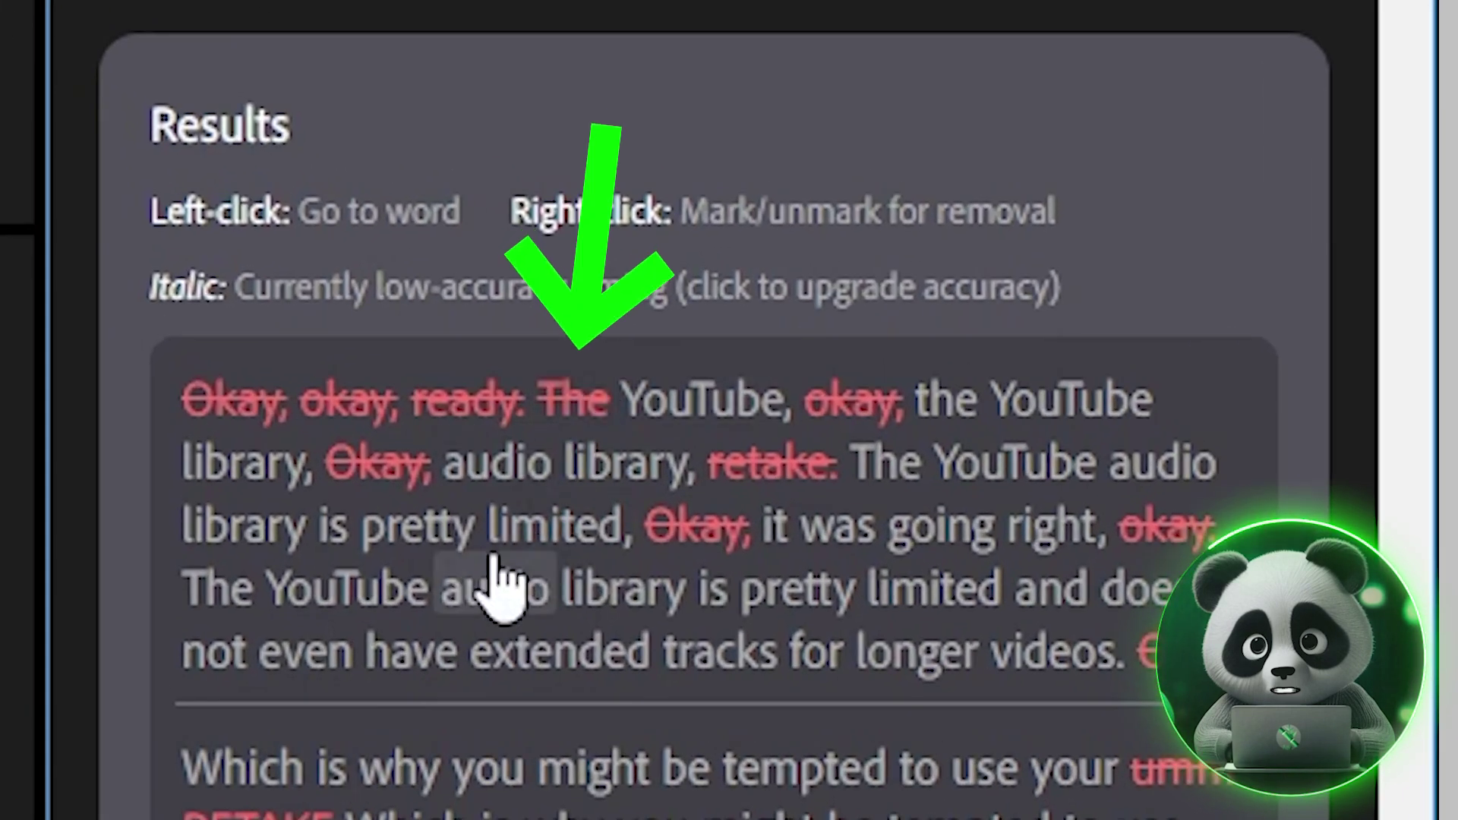
right_click(586, 398)
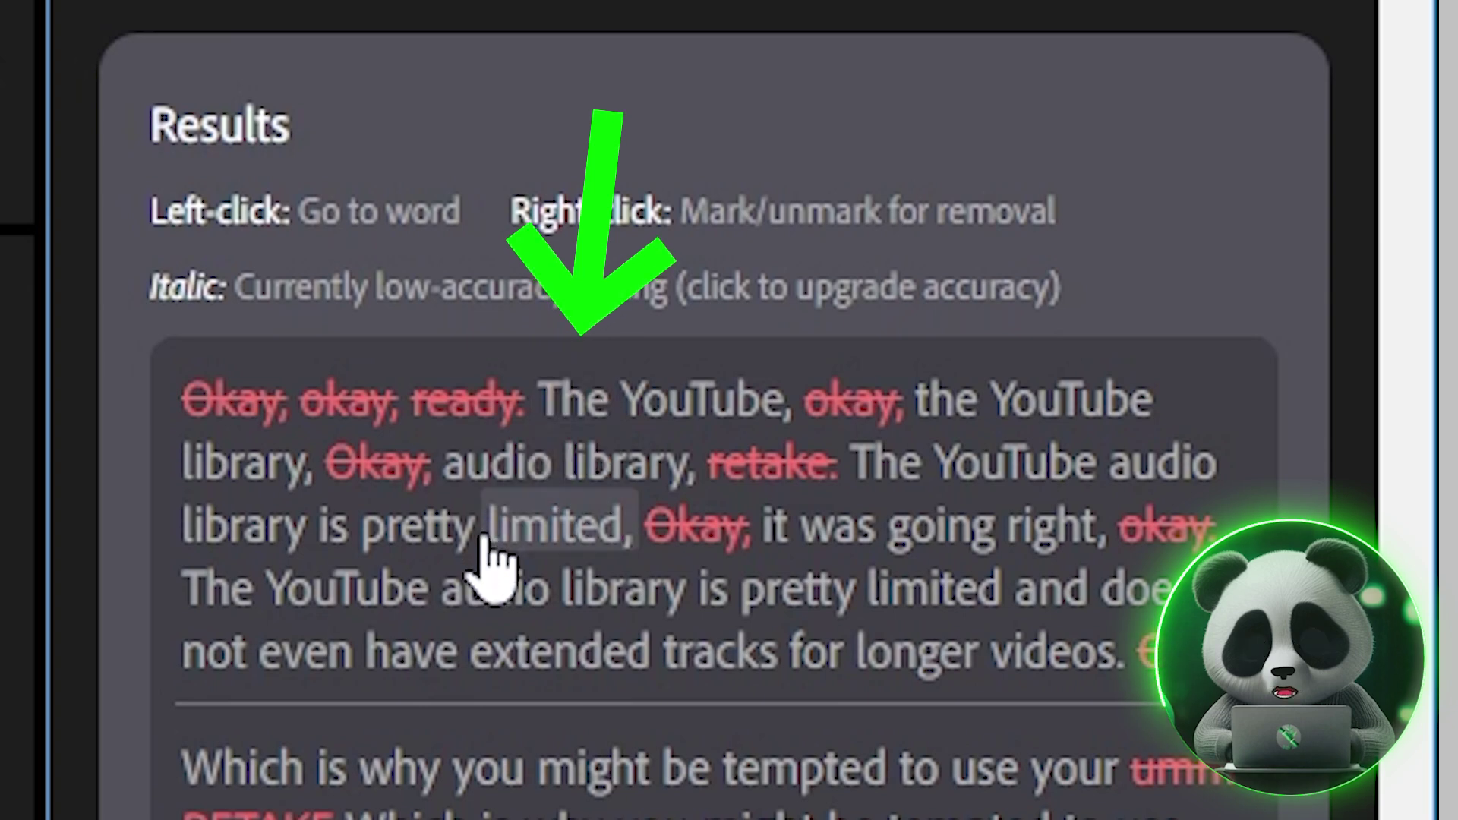
right_click(593, 410)
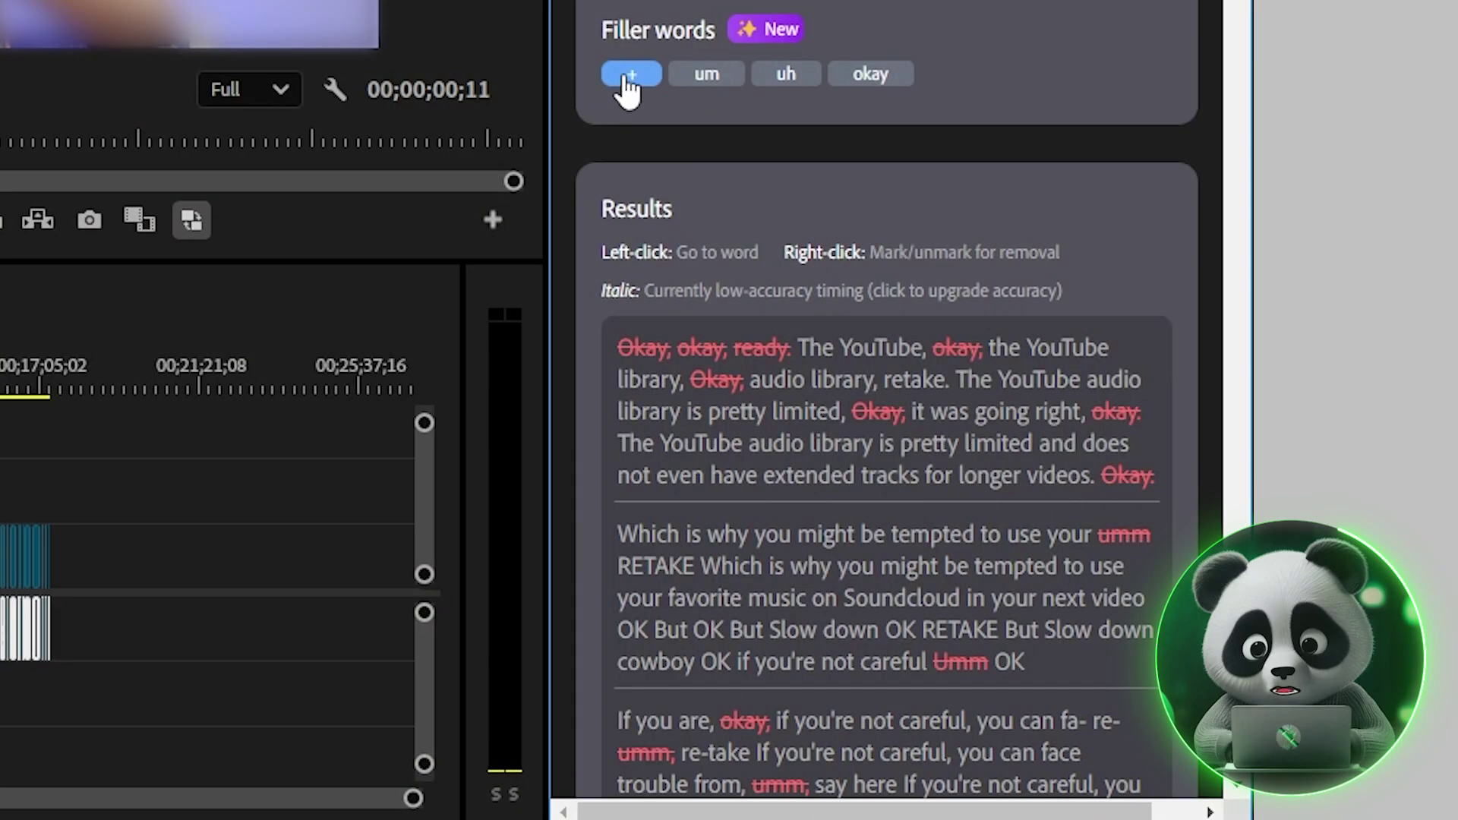
Enter "retake" as an additional filler word alongside um, uh and okay
click(629, 74)
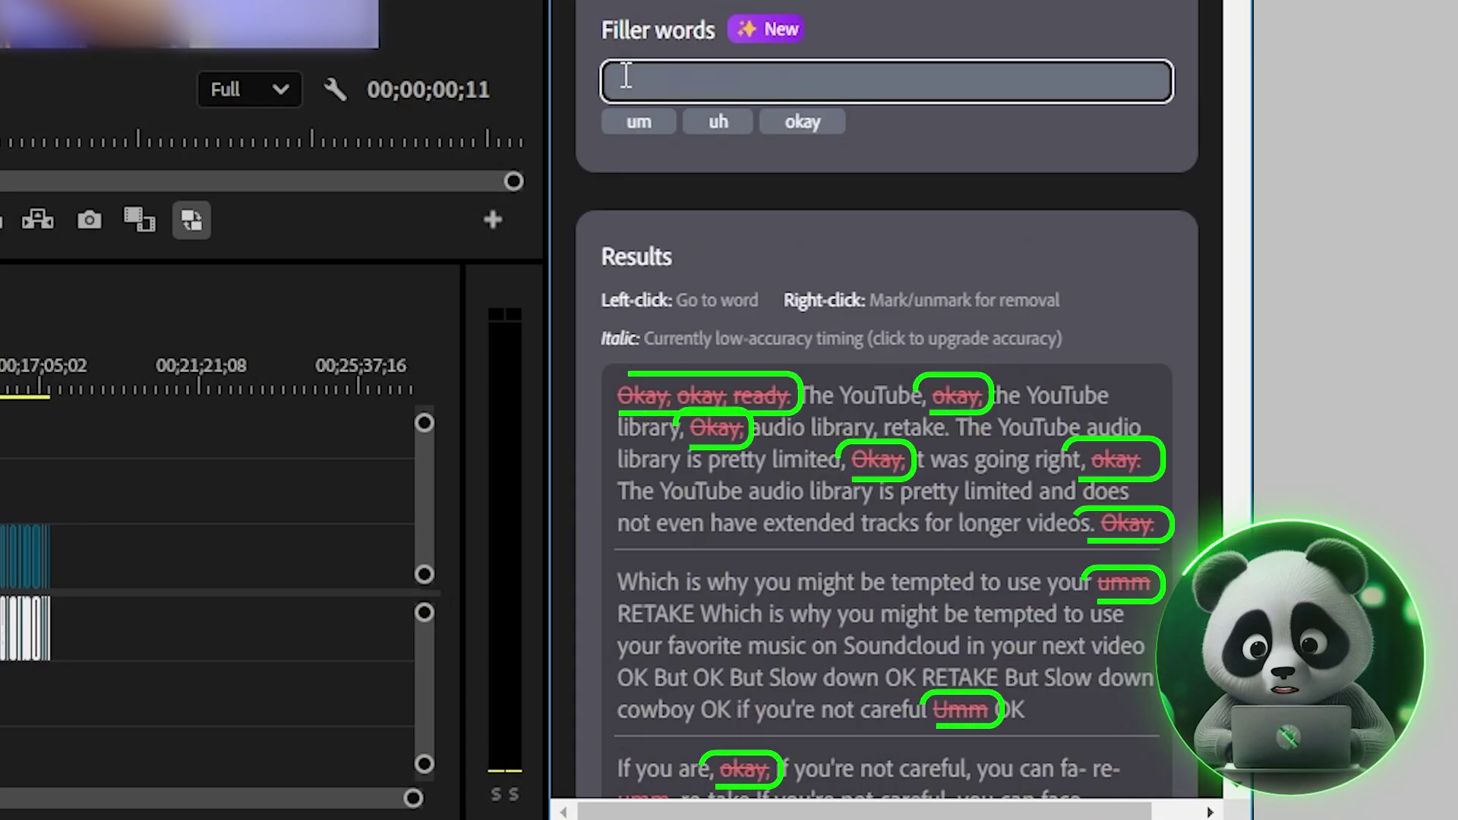
text(re)
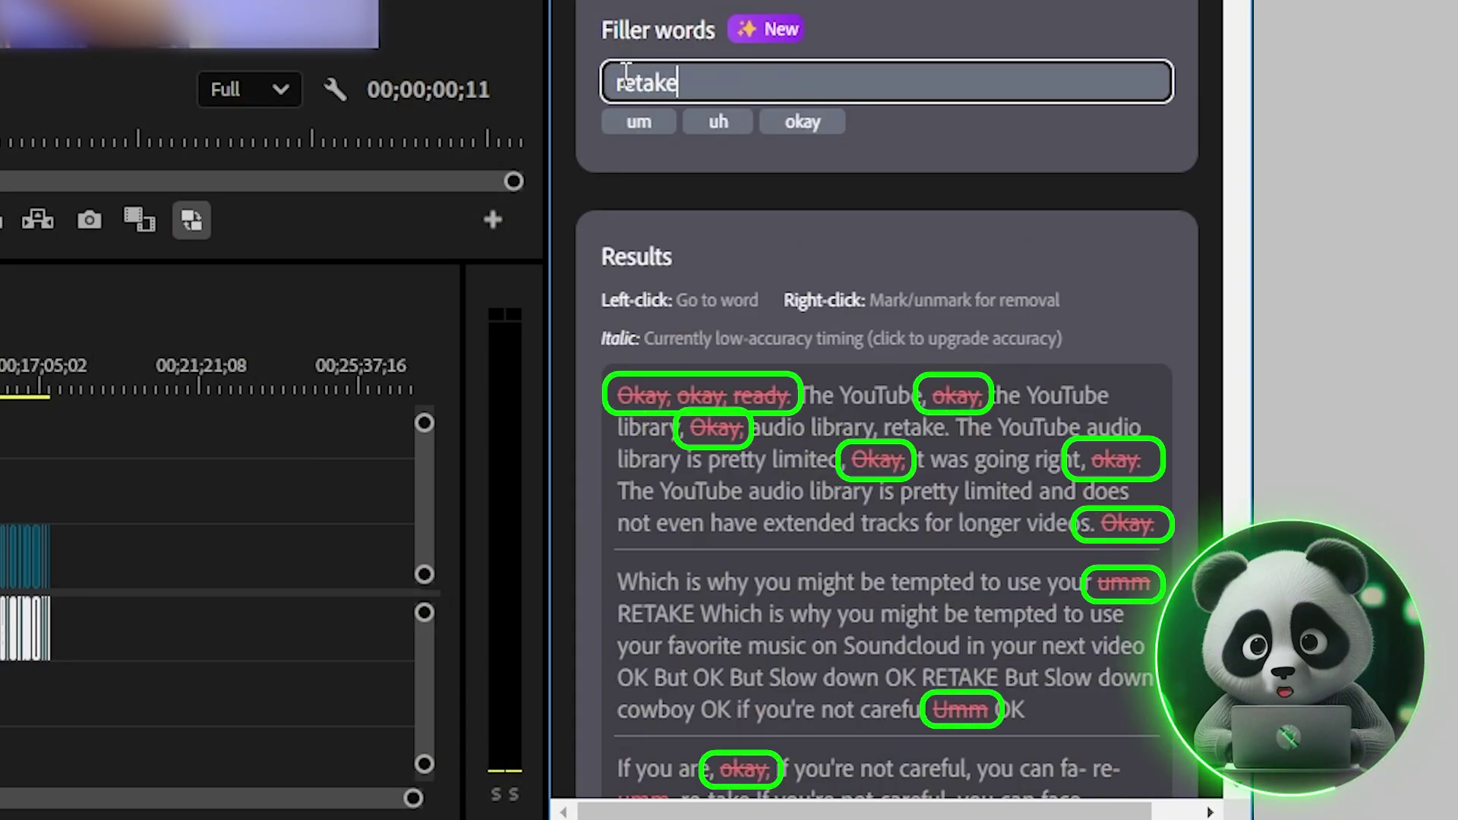
text(take)
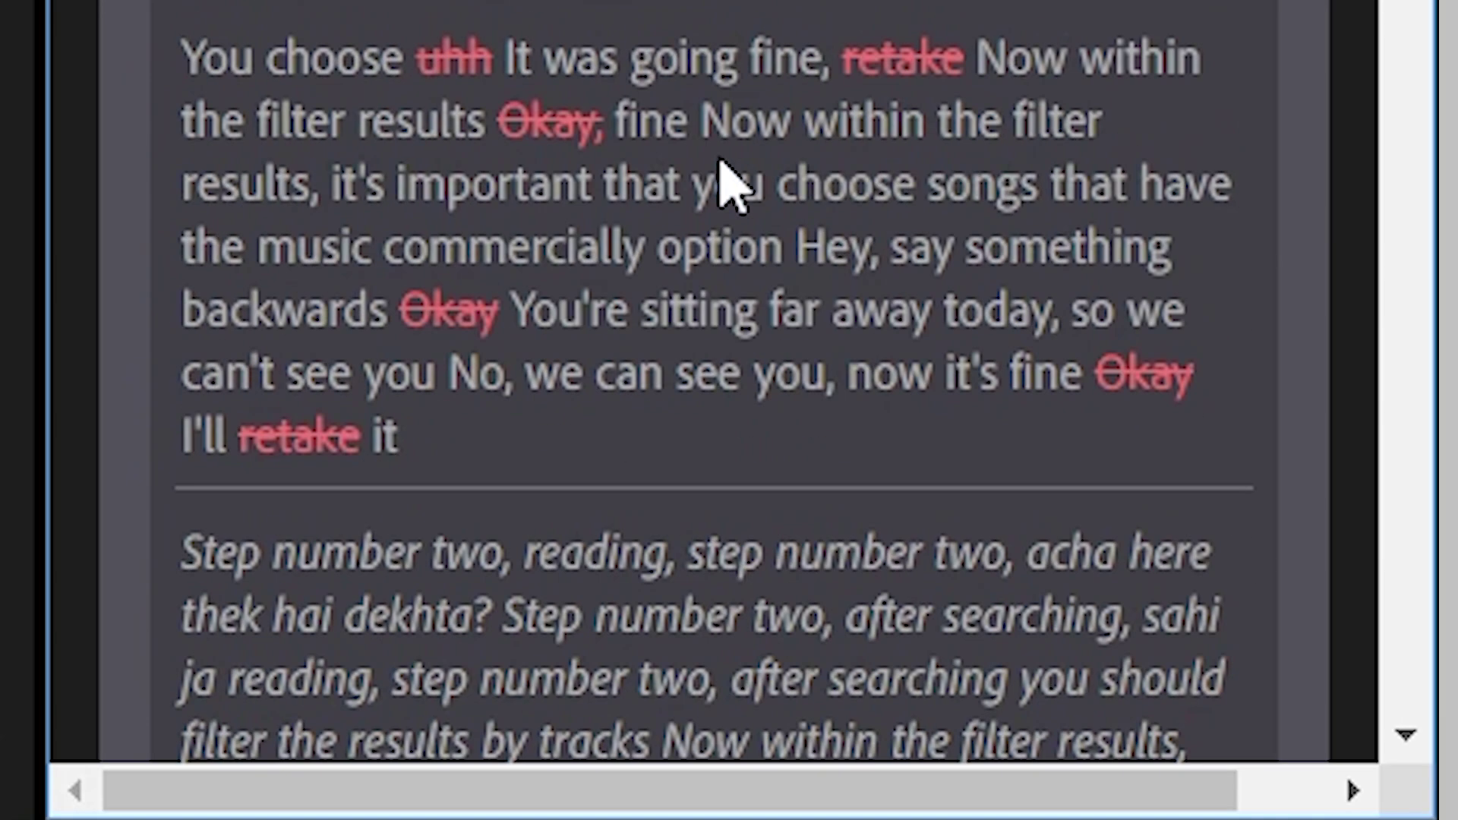
Review the words marked for removal in the transcript and cut the selected words from the timeline
scroll(894, 504, down, 15)
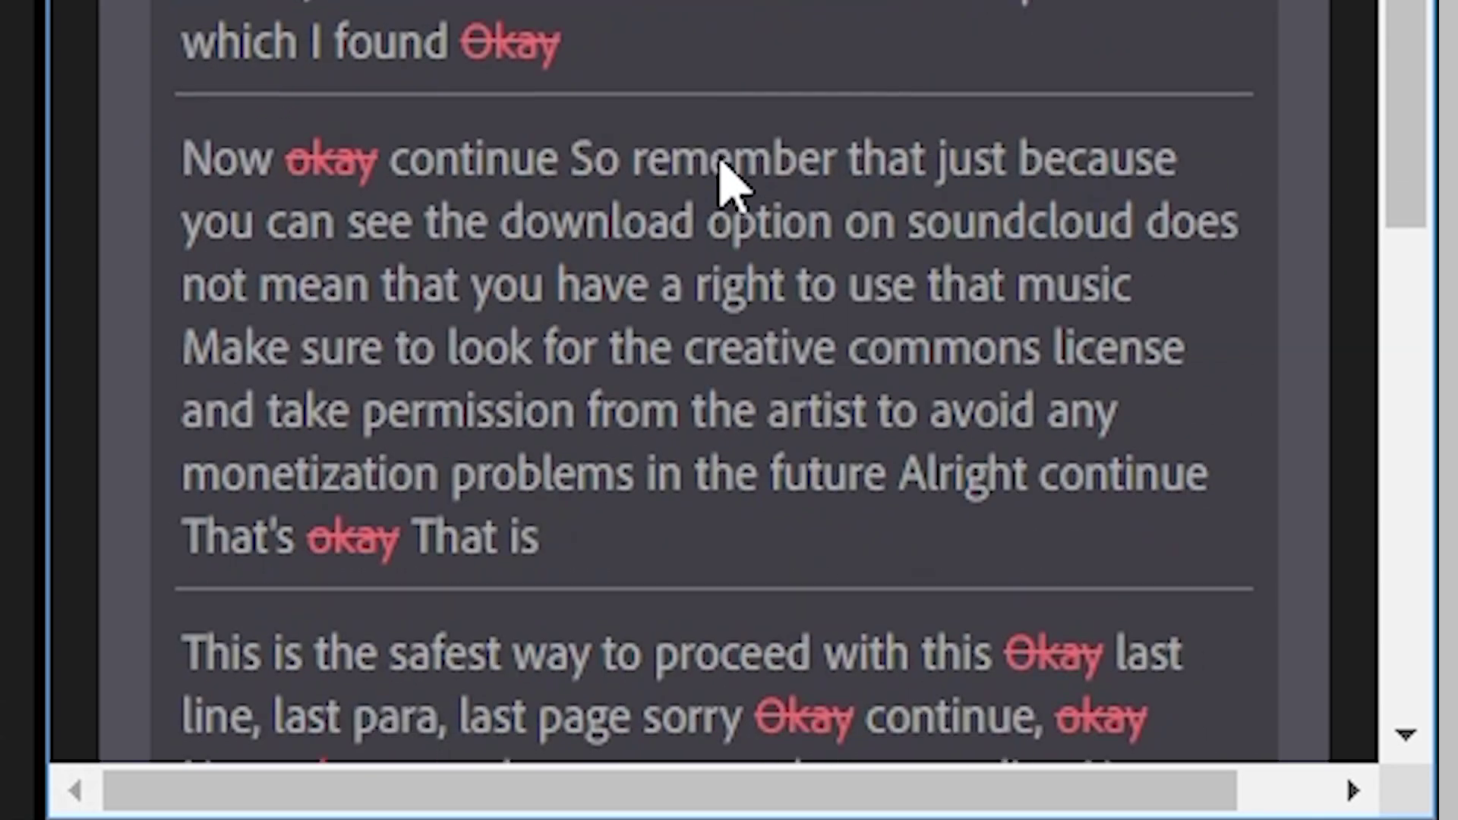
scroll(727, 182, down, 10)
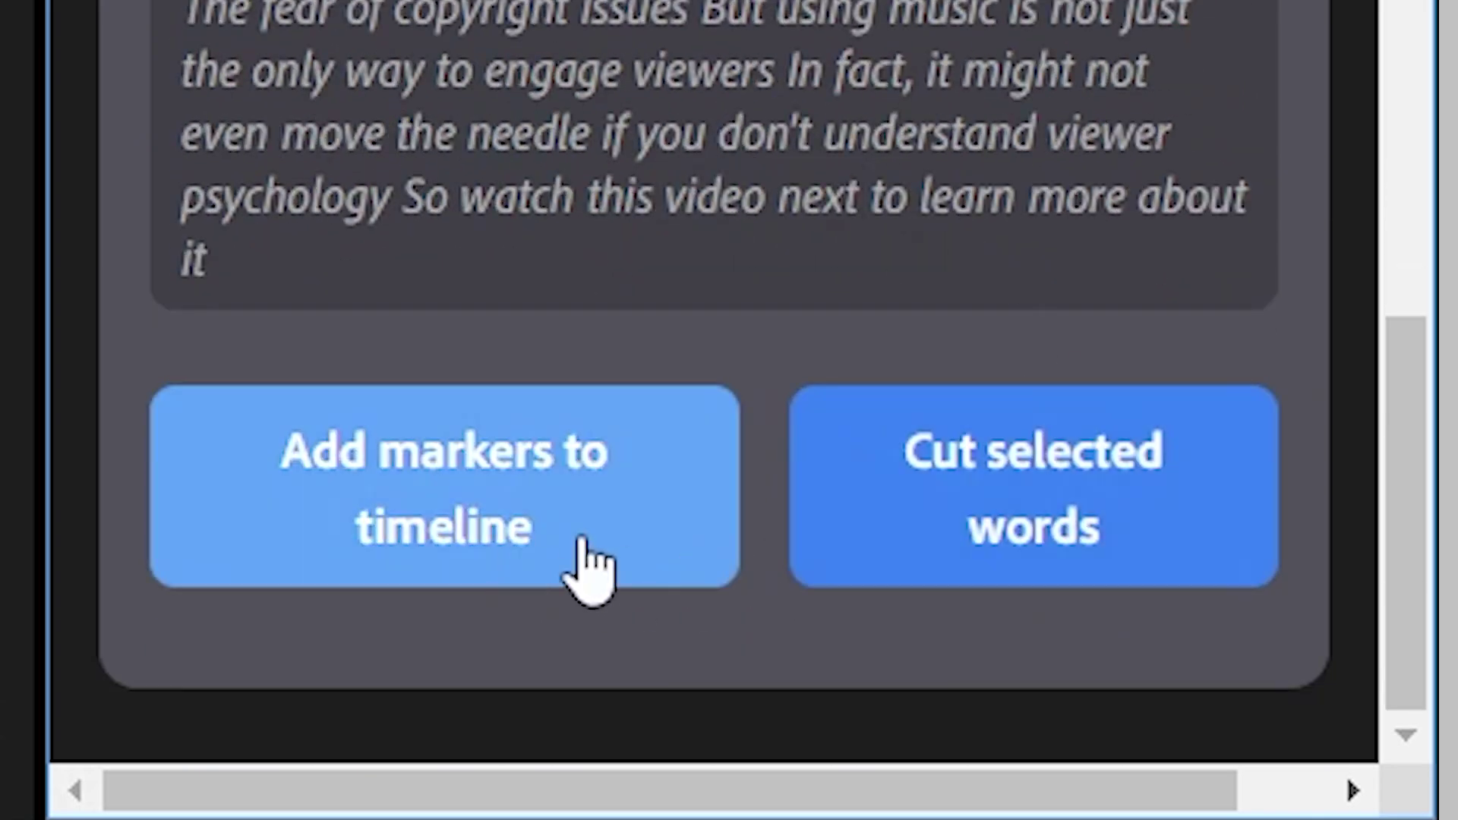
click(1042, 525)
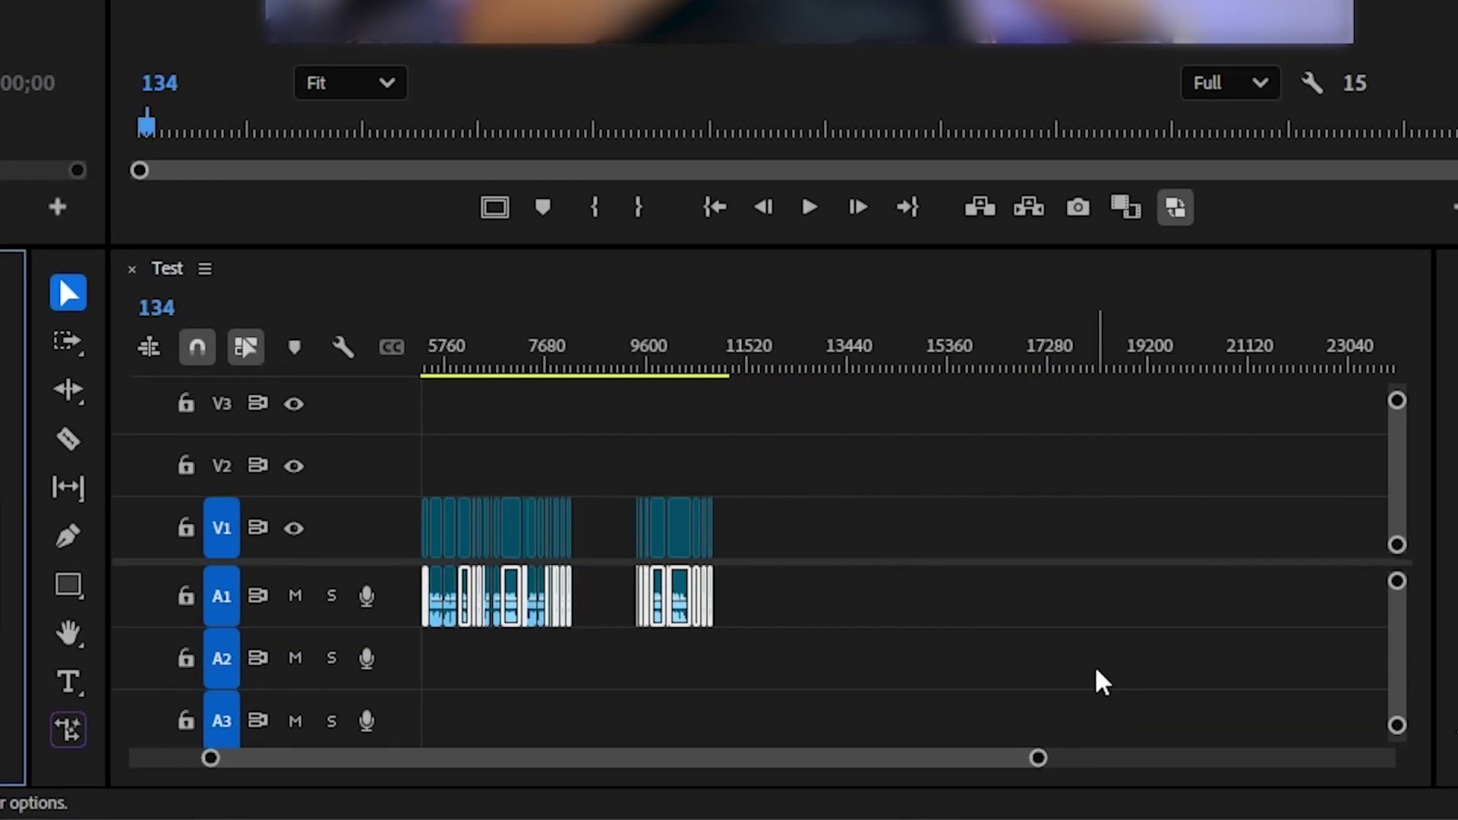
Play the edited Test sequence from its start to check the filler word cuts
click(733, 353)
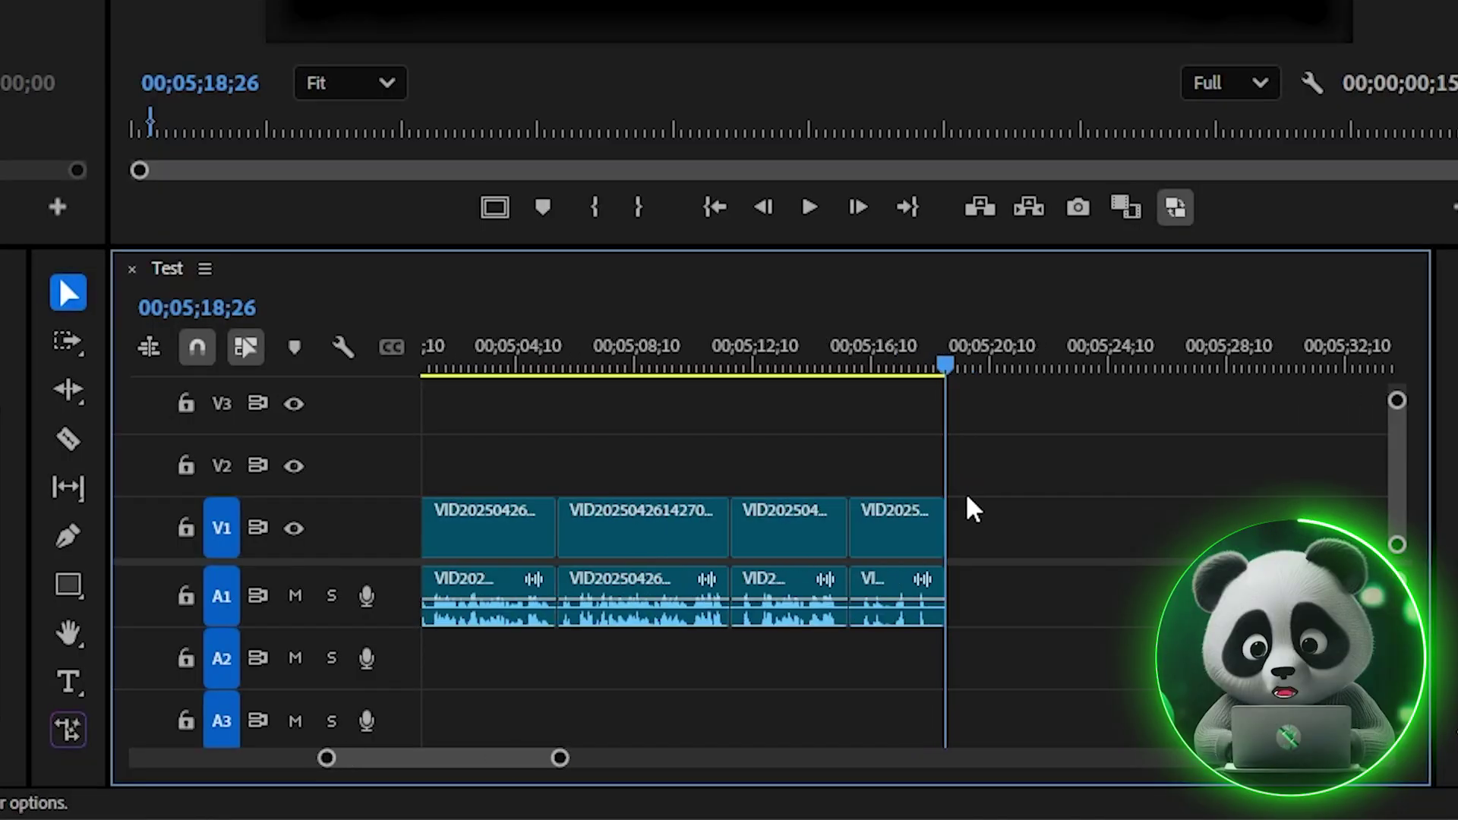
click(1040, 414)
key(Home)
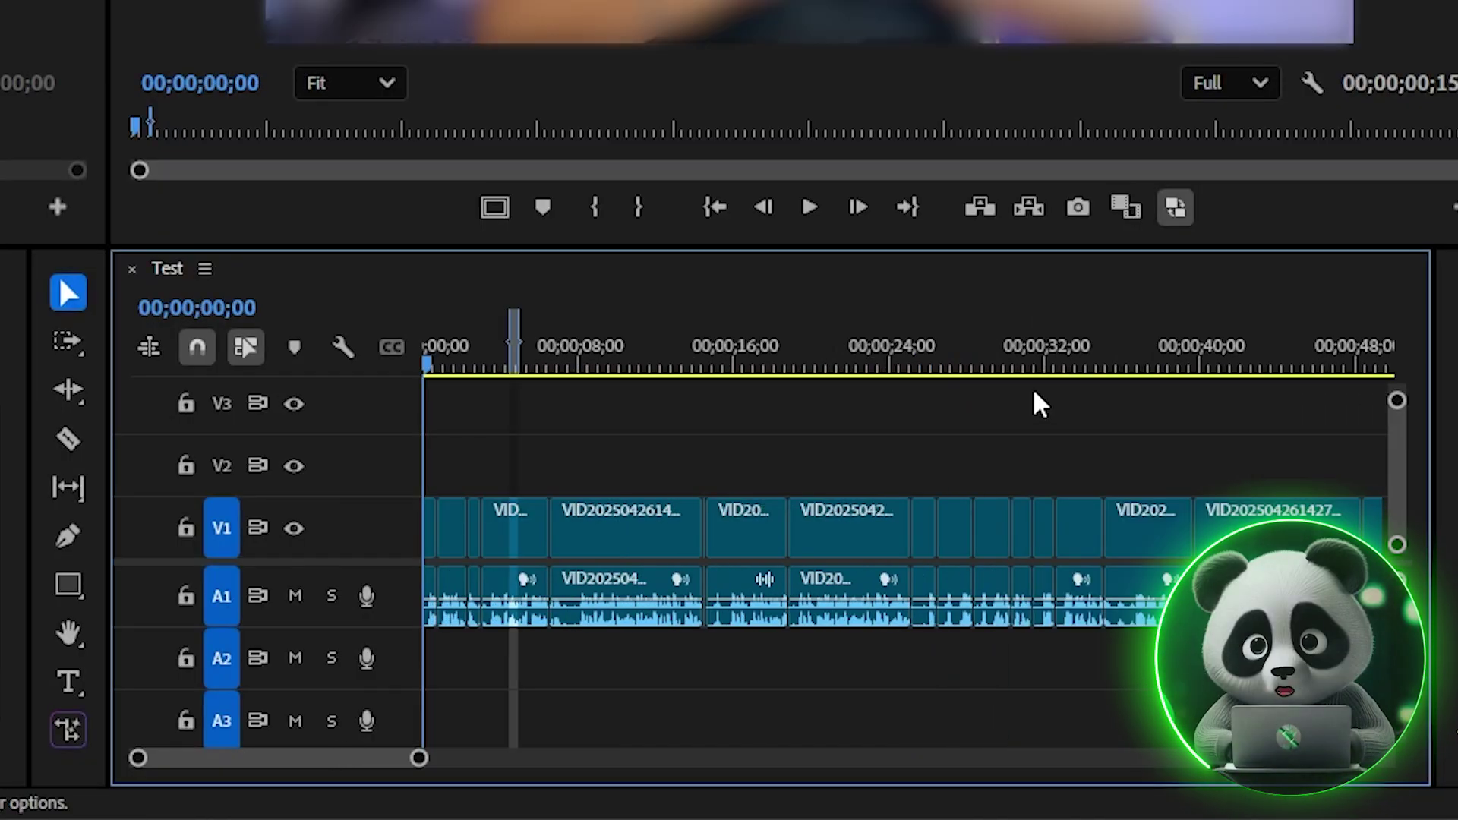
key(space)
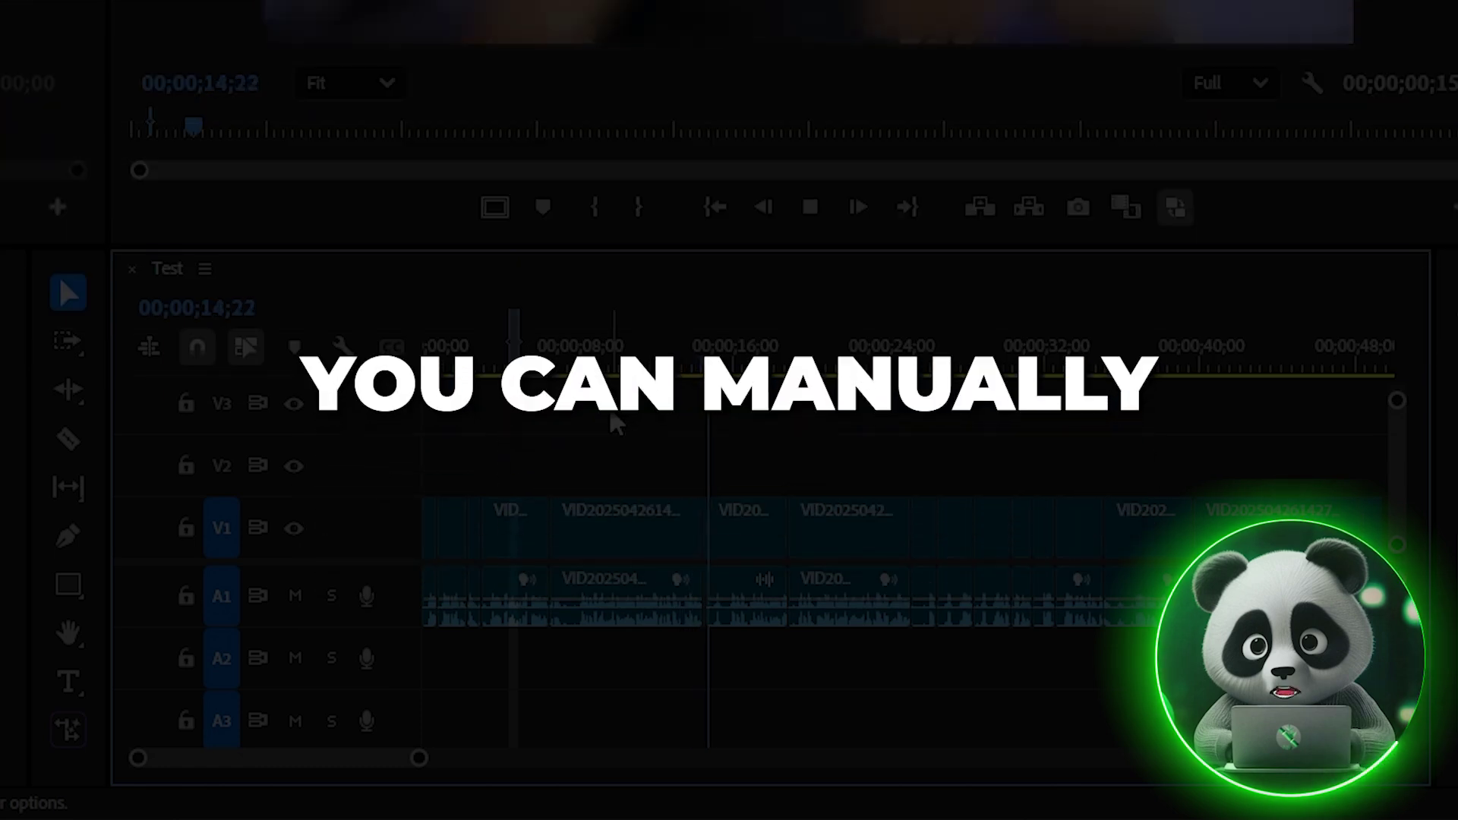
scroll(690, 646, up, 5)
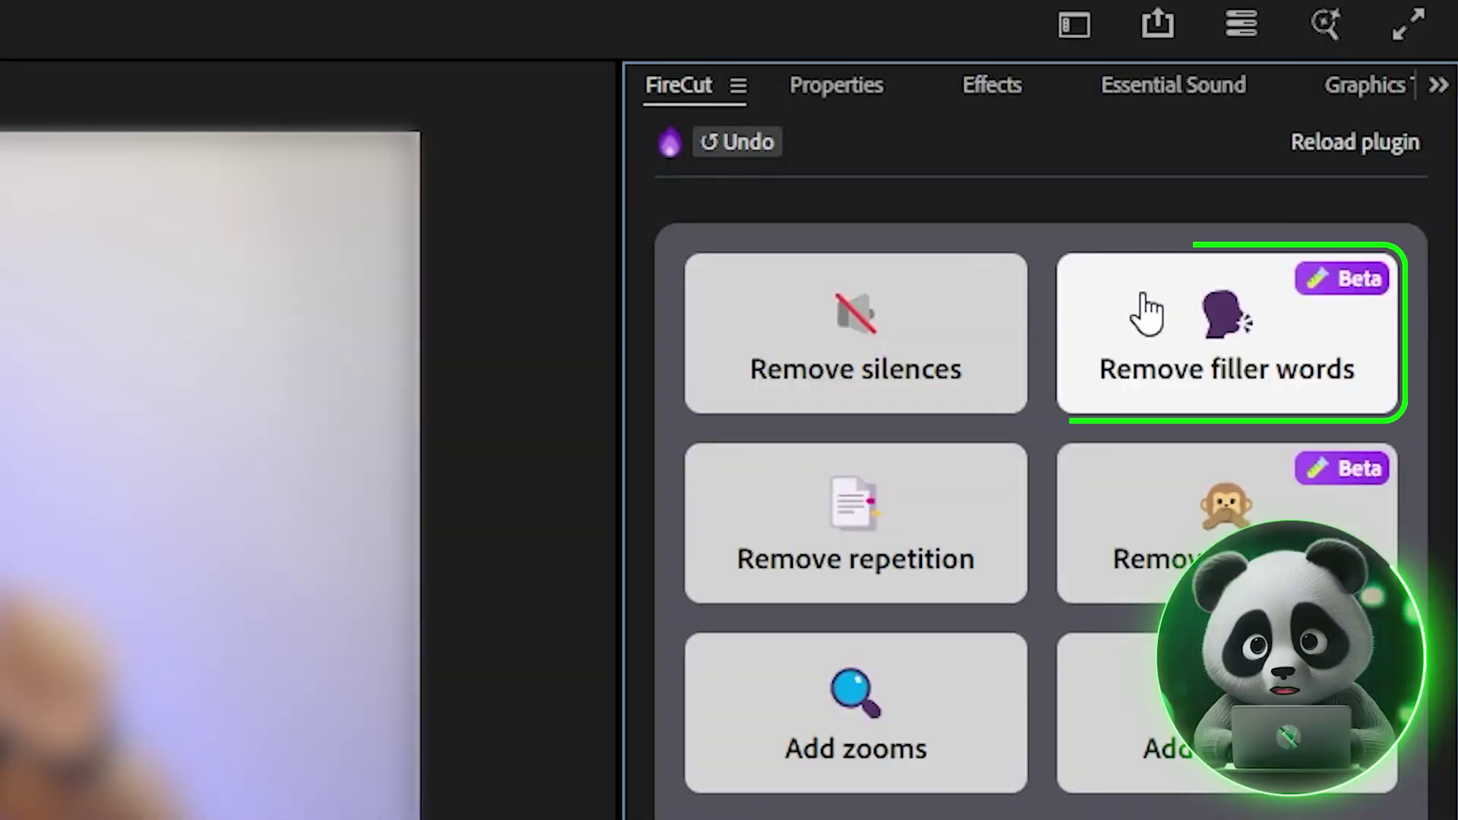
click(1136, 309)
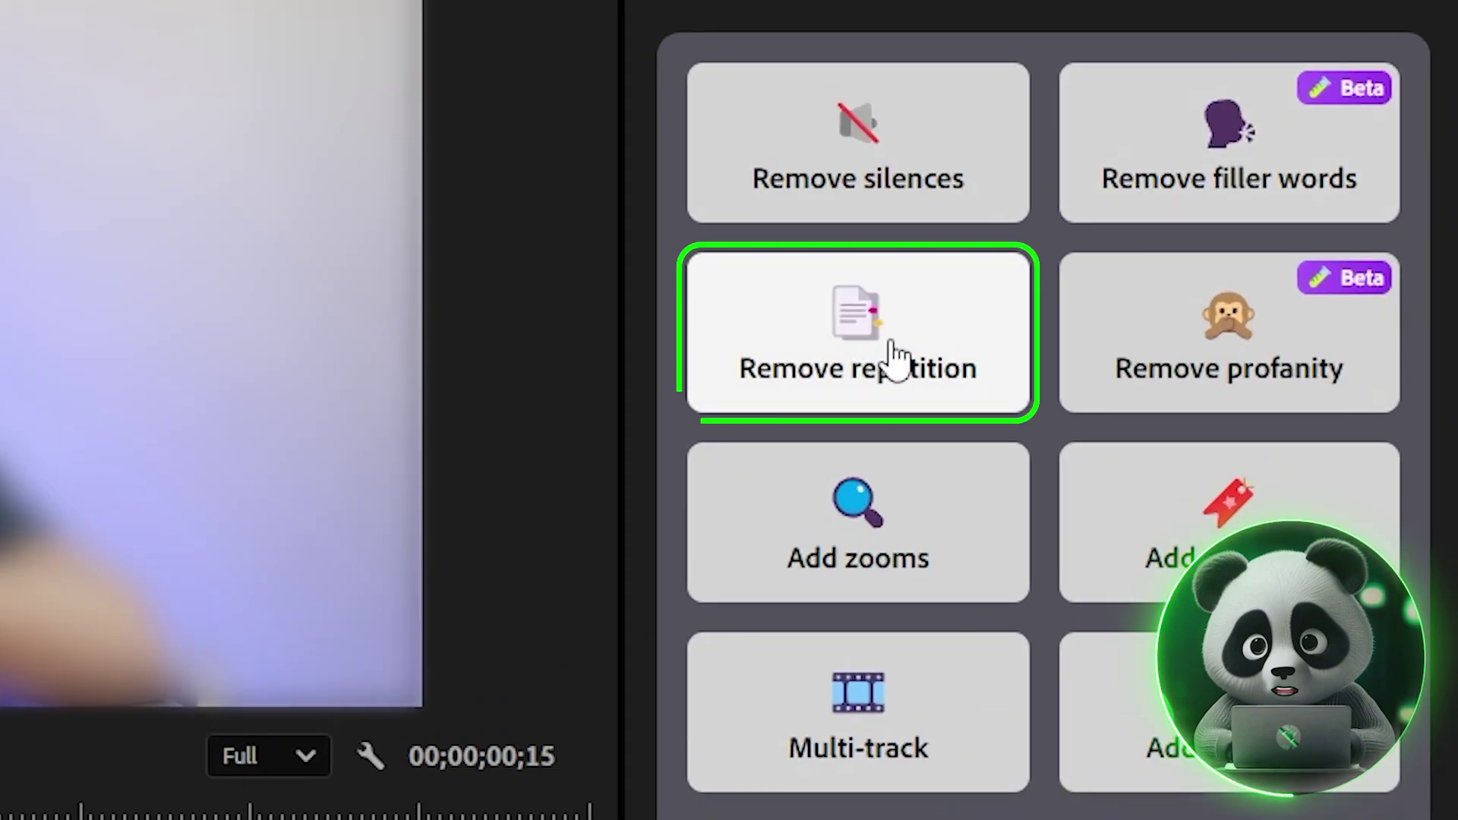
Detect repeated phrases in the full sequence with Remove repetition and preview them to choose the best takes
click(1215, 268)
click(866, 383)
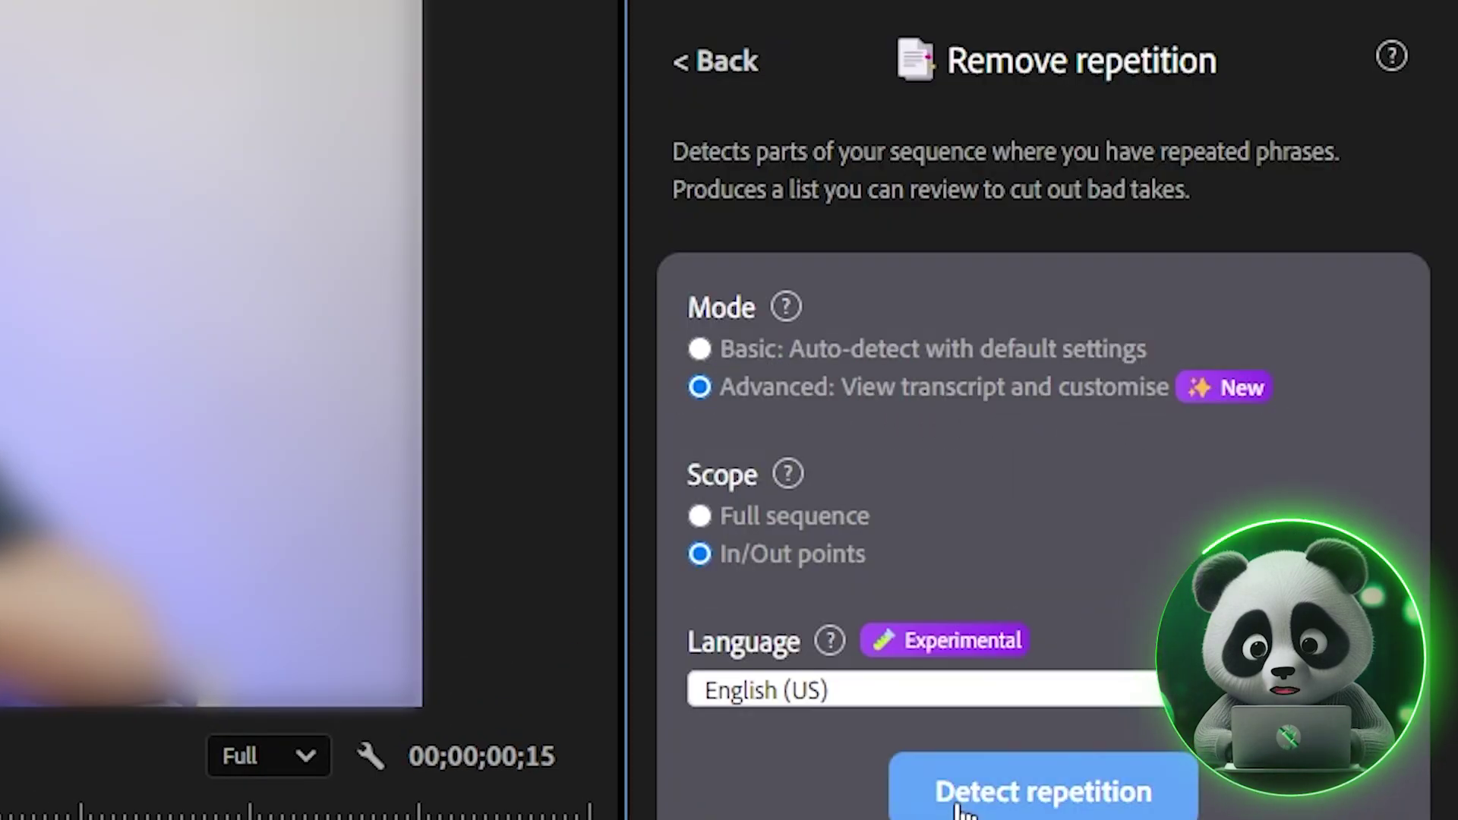
click(789, 518)
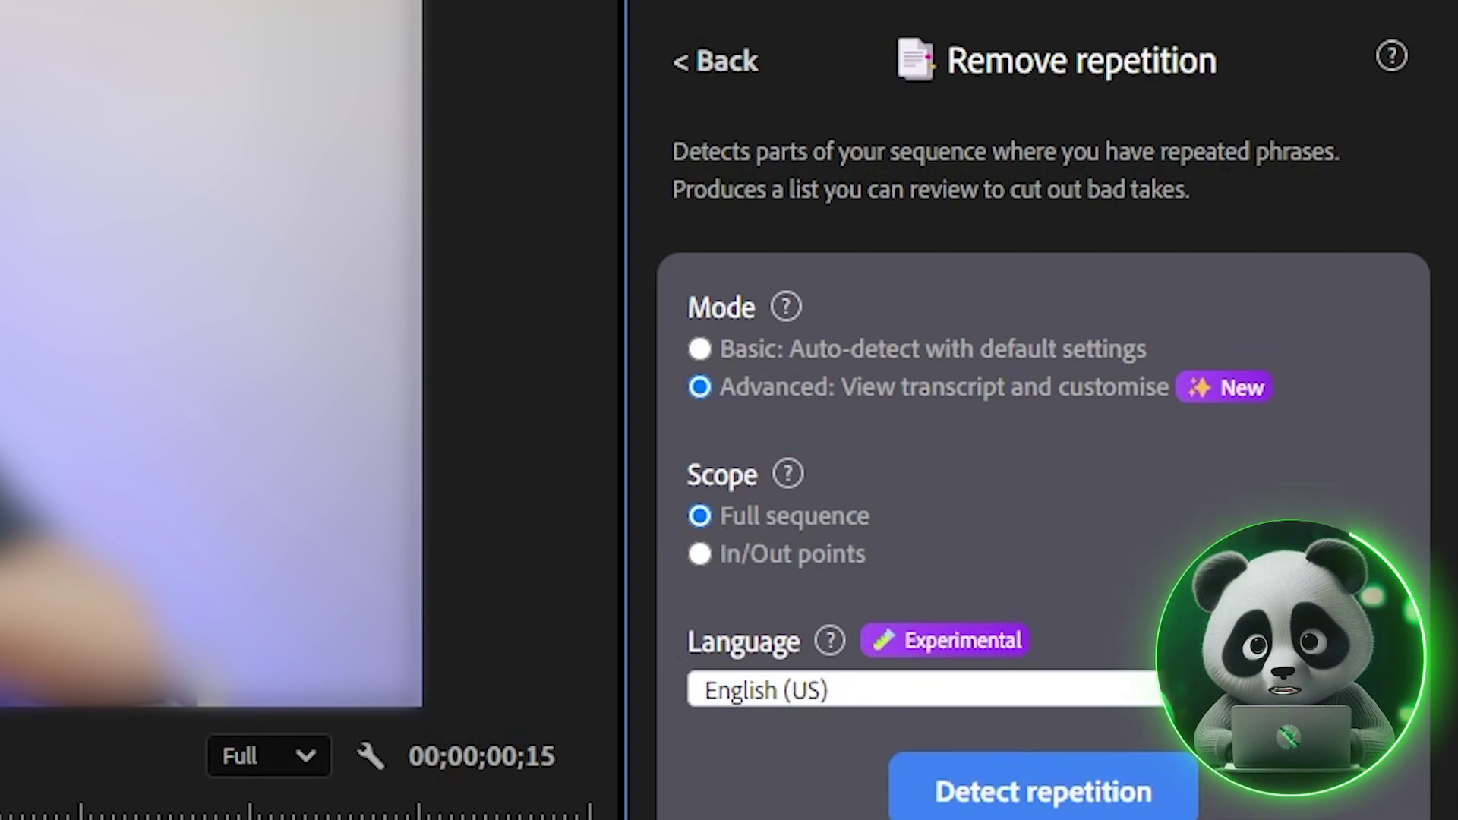
click(760, 555)
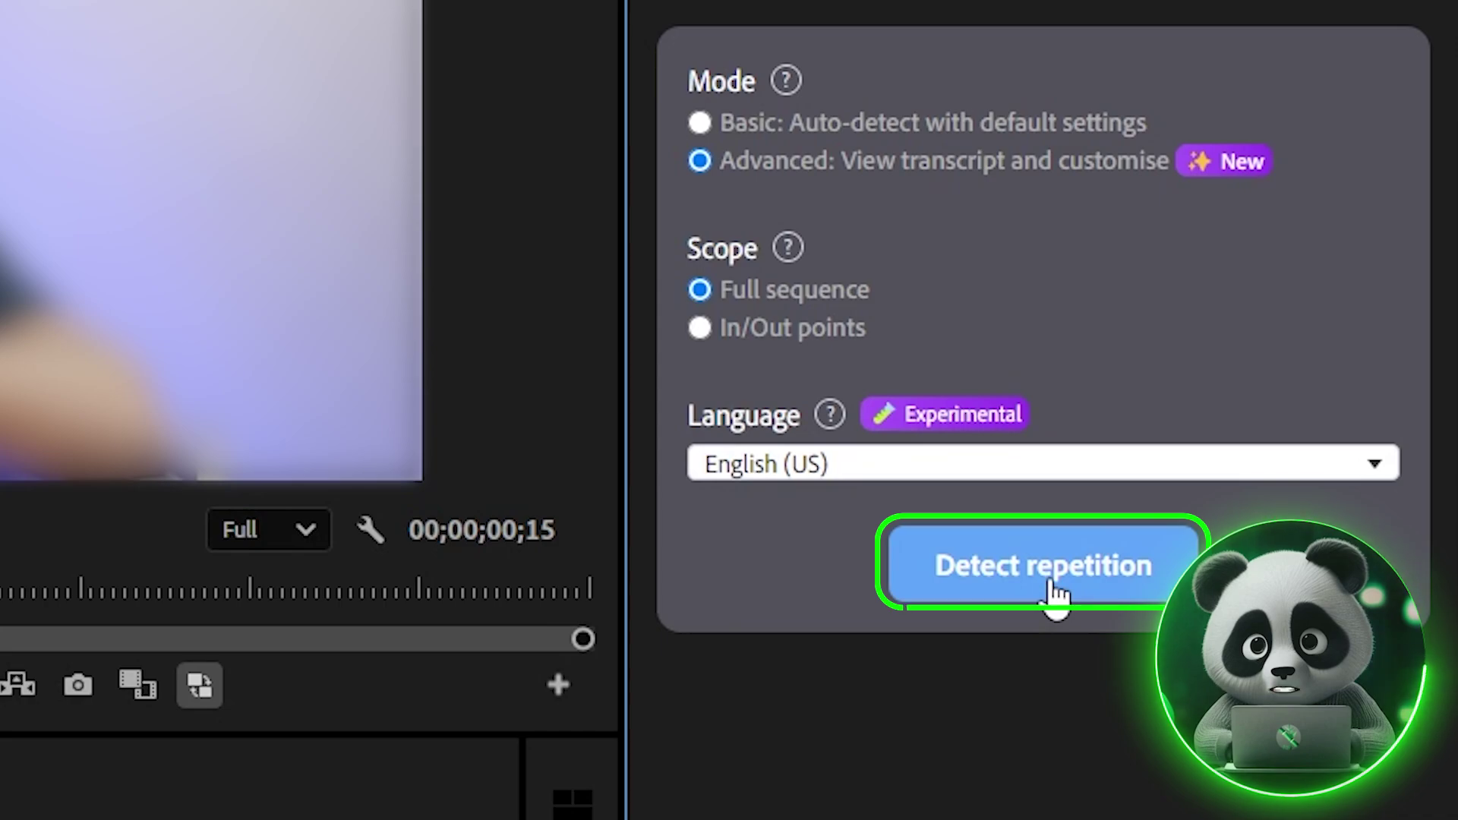
click(1055, 592)
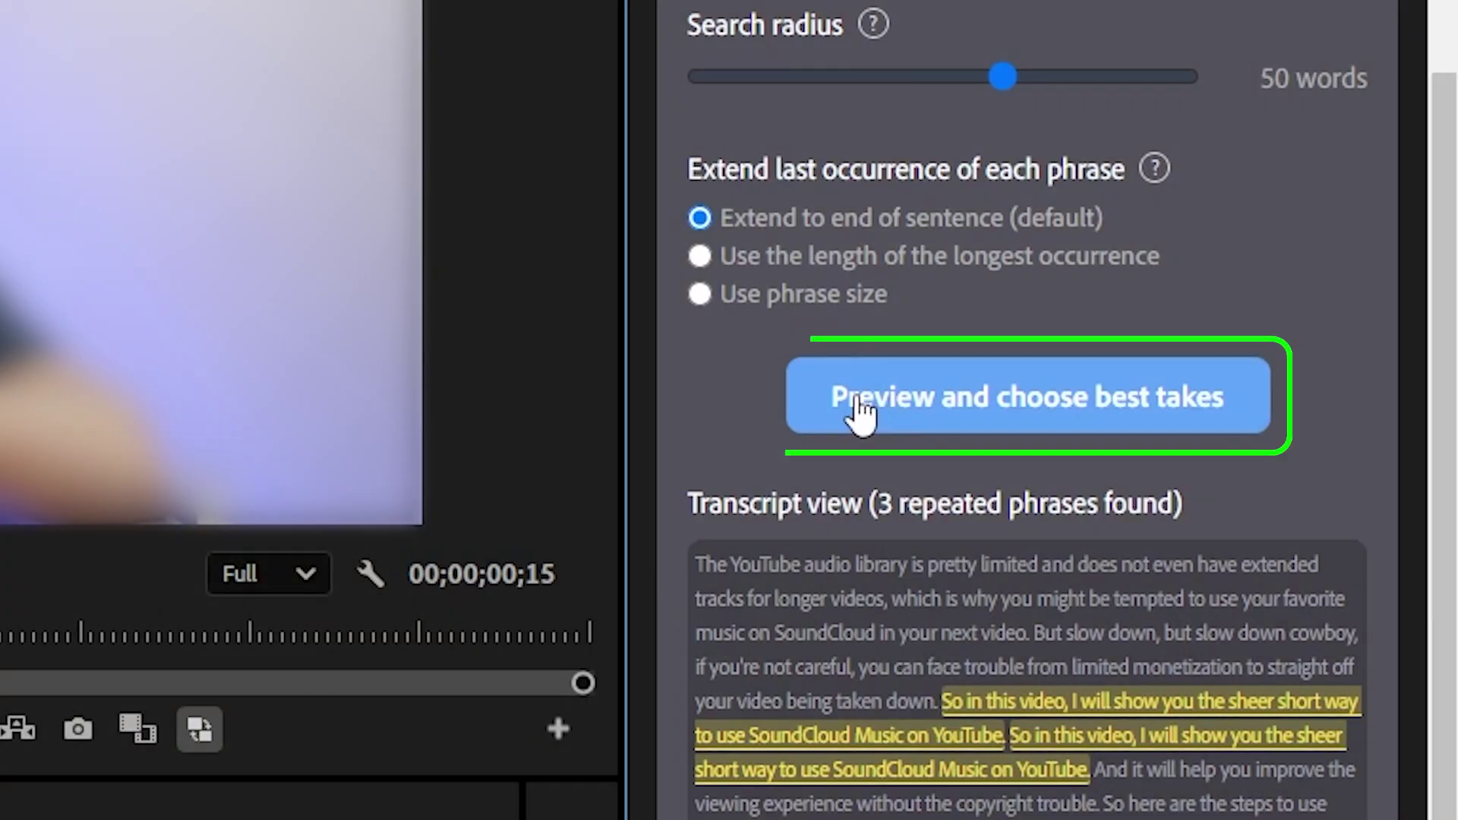
click(861, 413)
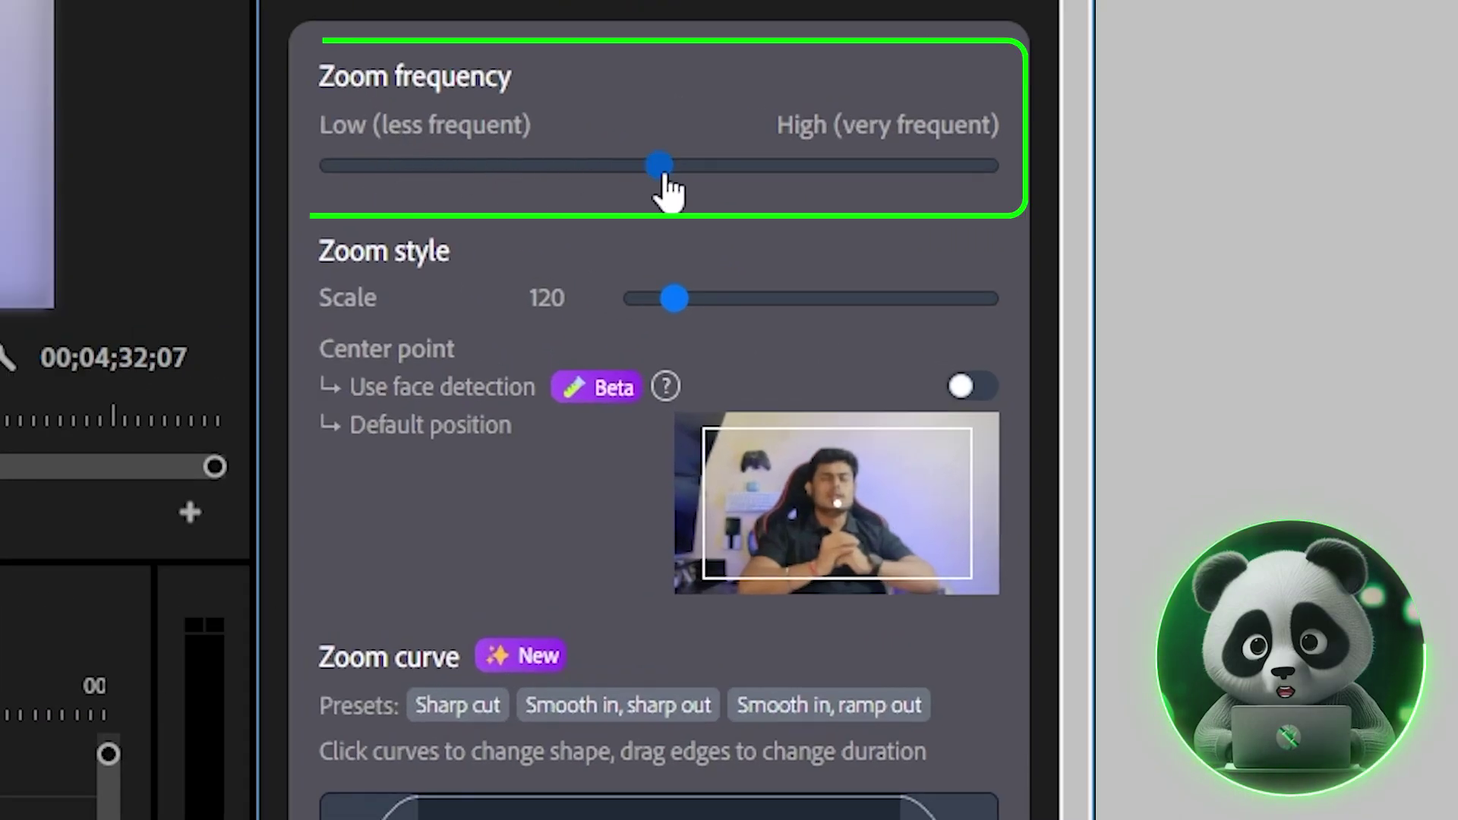
Add automatic zooms to the full sequence with scale 120 and the Sharp cut zoom curve preset
drag(653, 173, 638, 215)
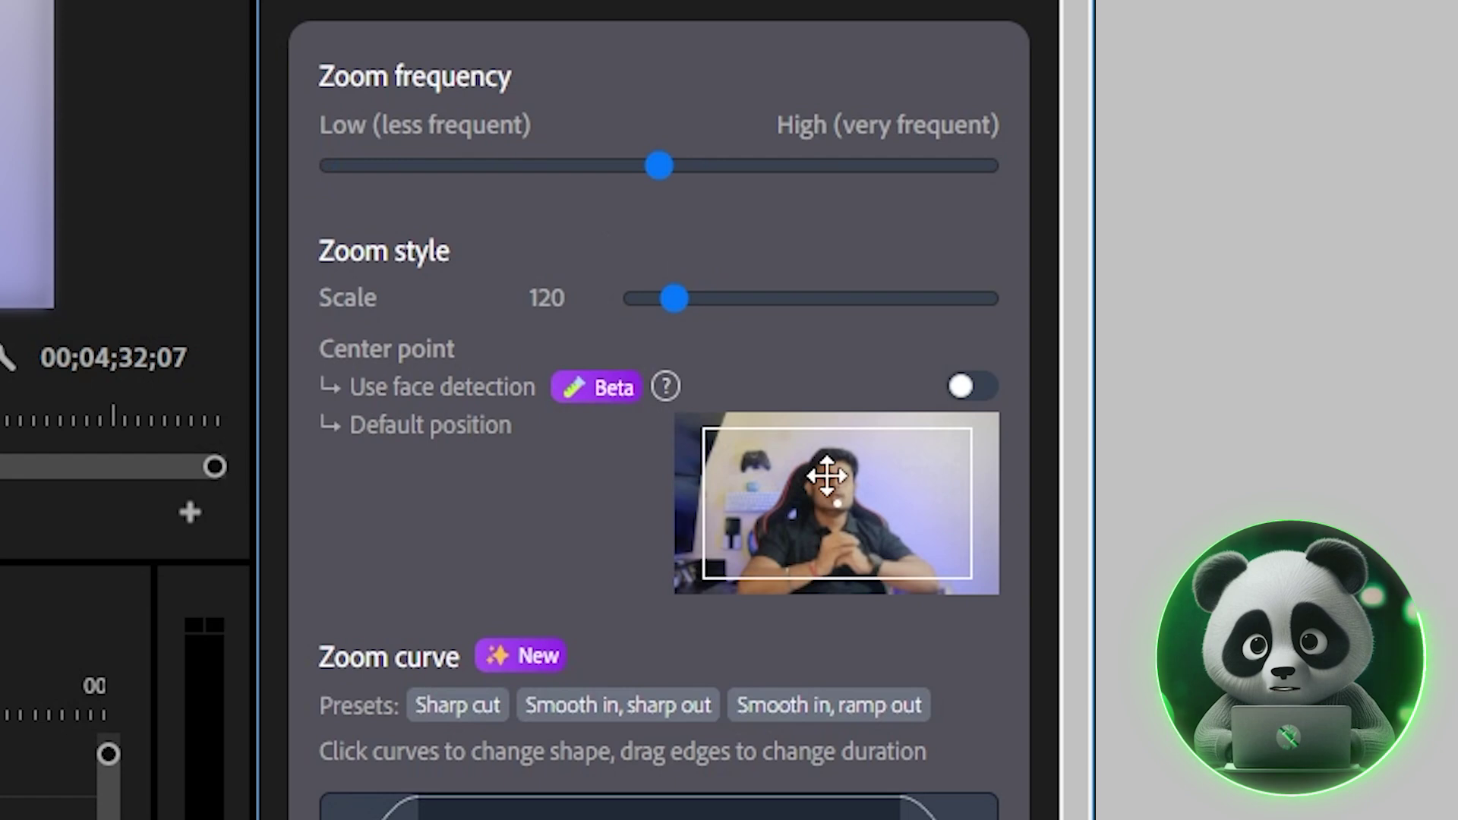
drag(688, 297, 673, 313)
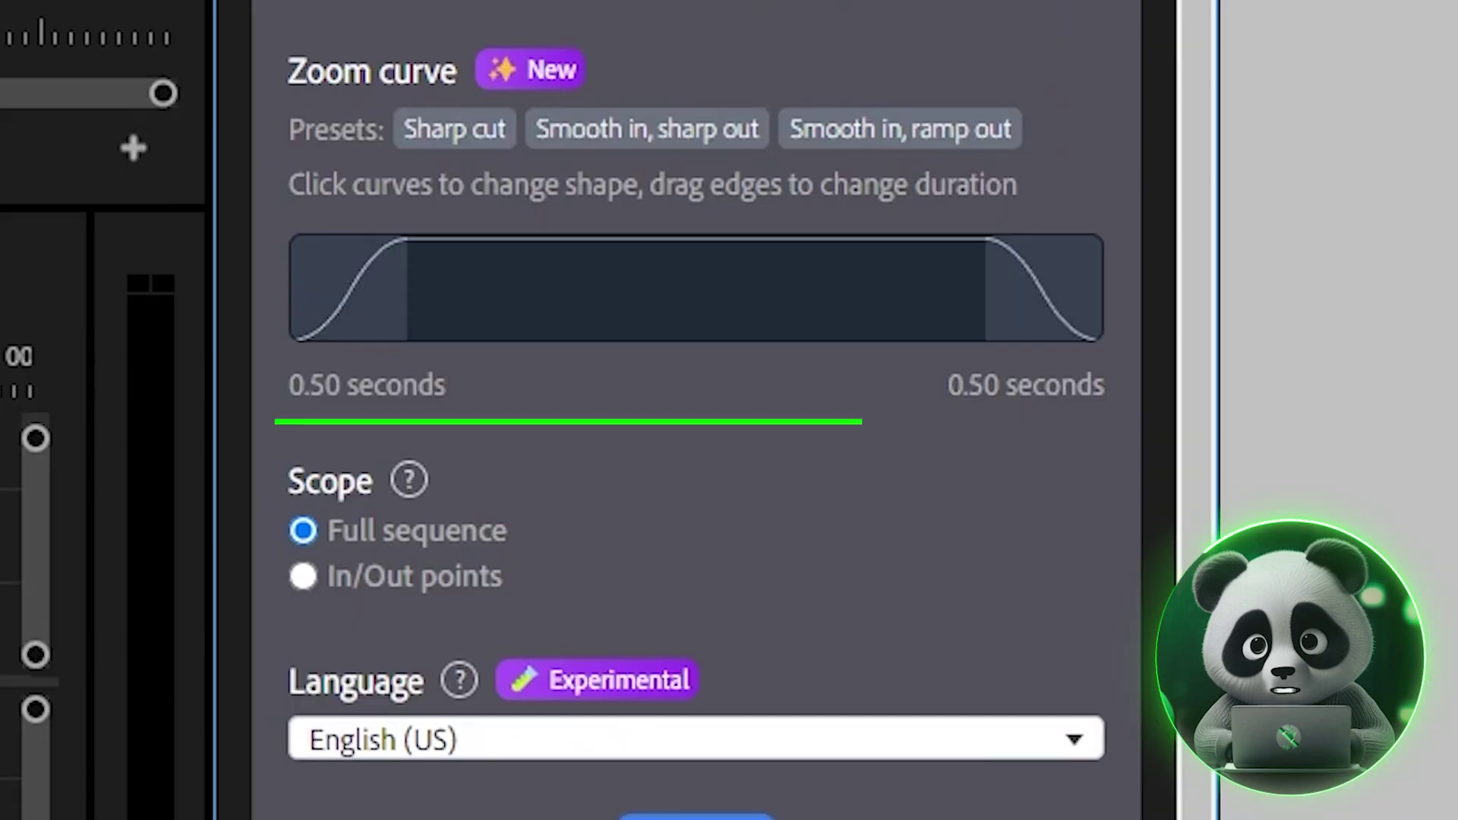
click(479, 138)
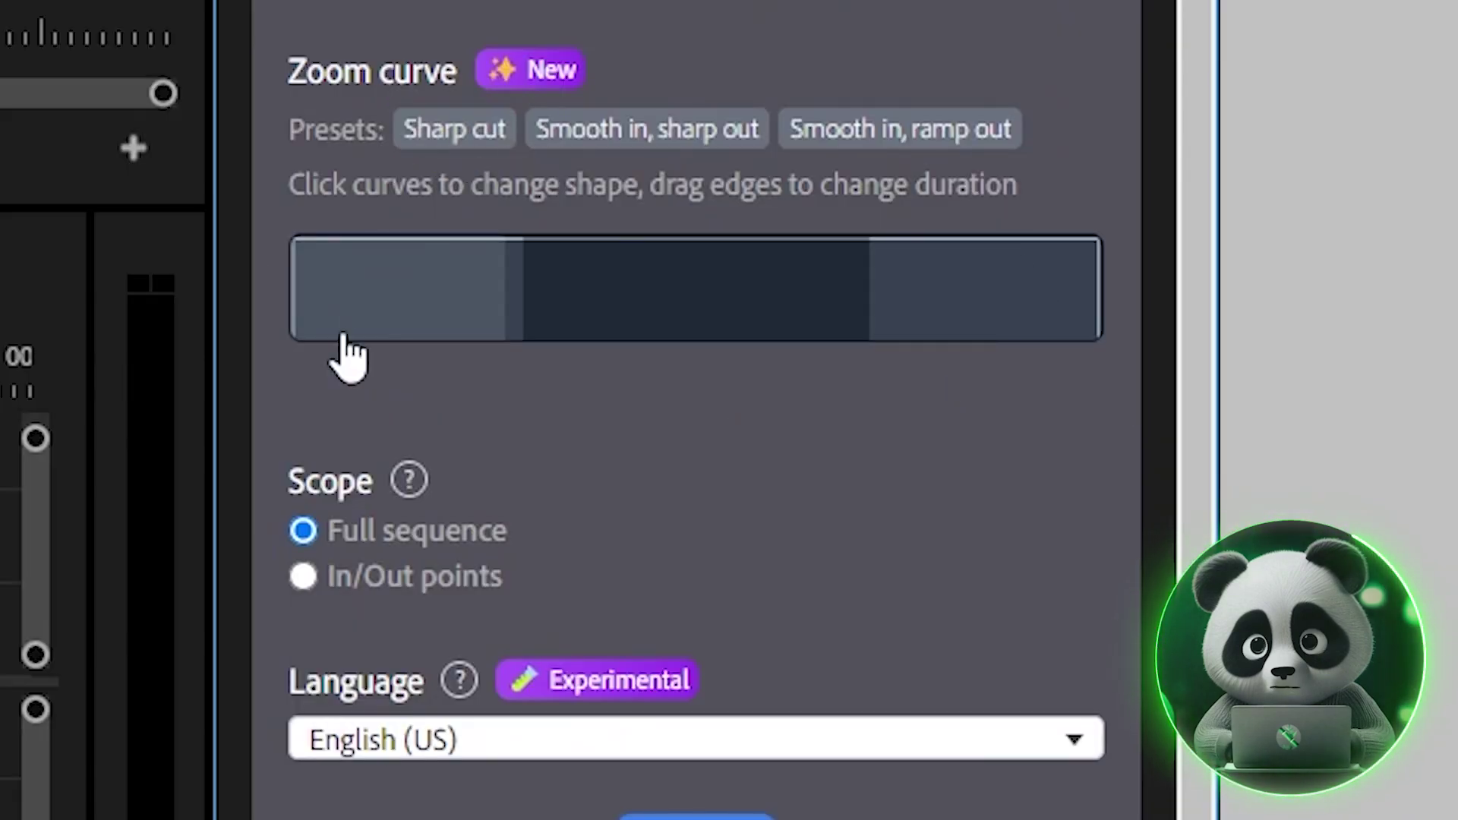
click(682, 141)
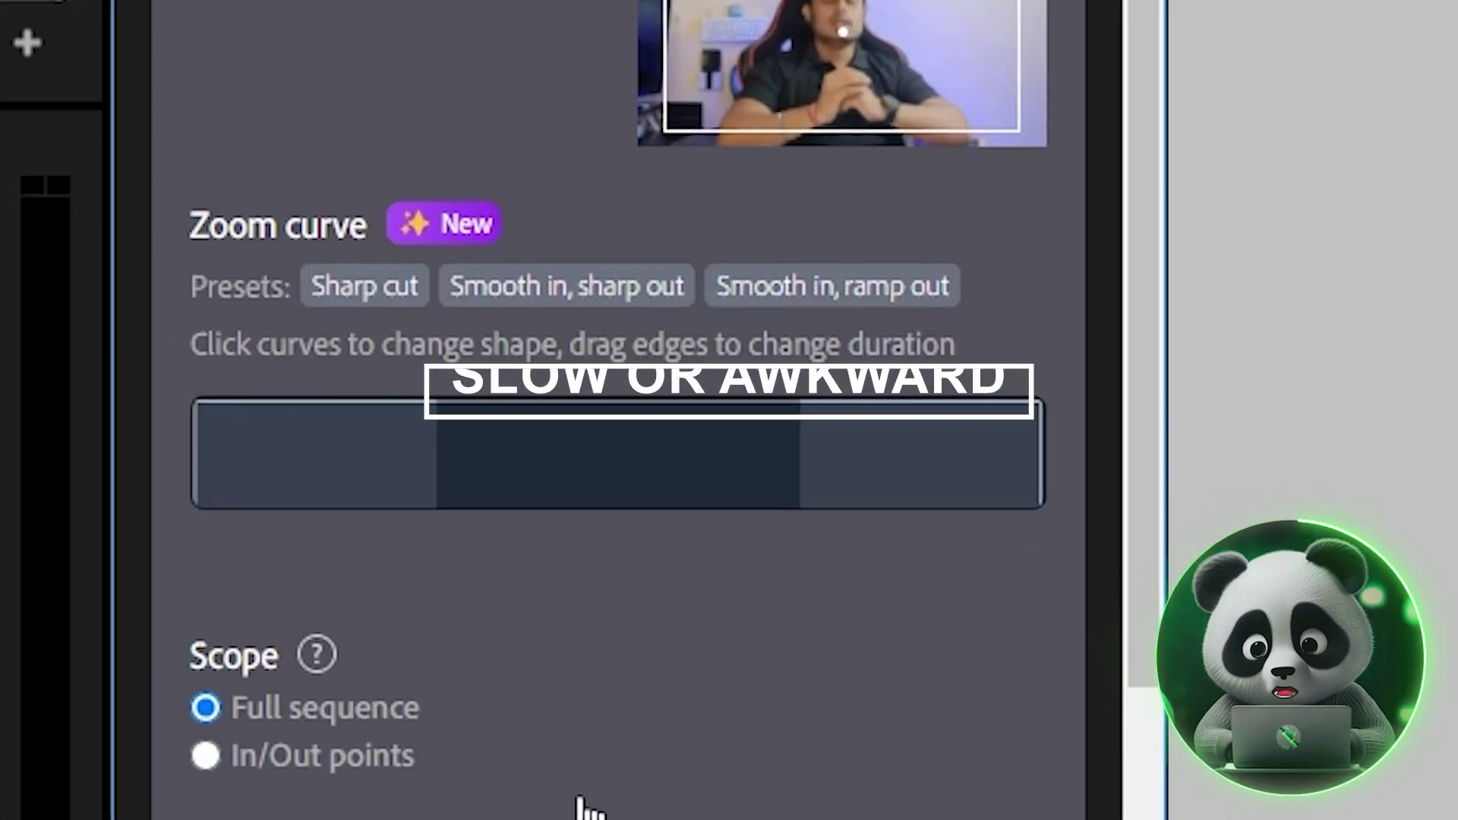
scroll(820, 579, down, 4)
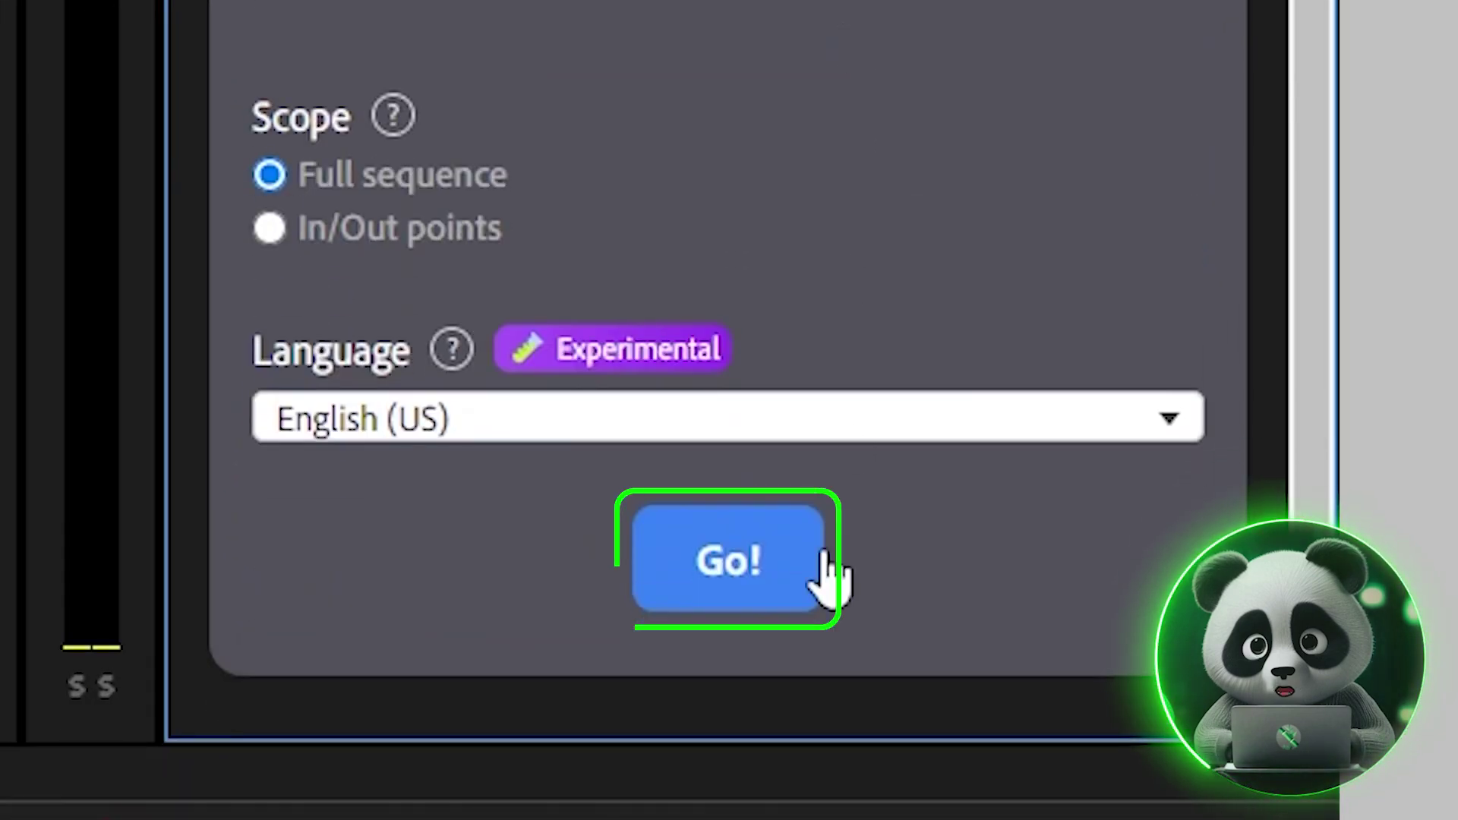
click(742, 577)
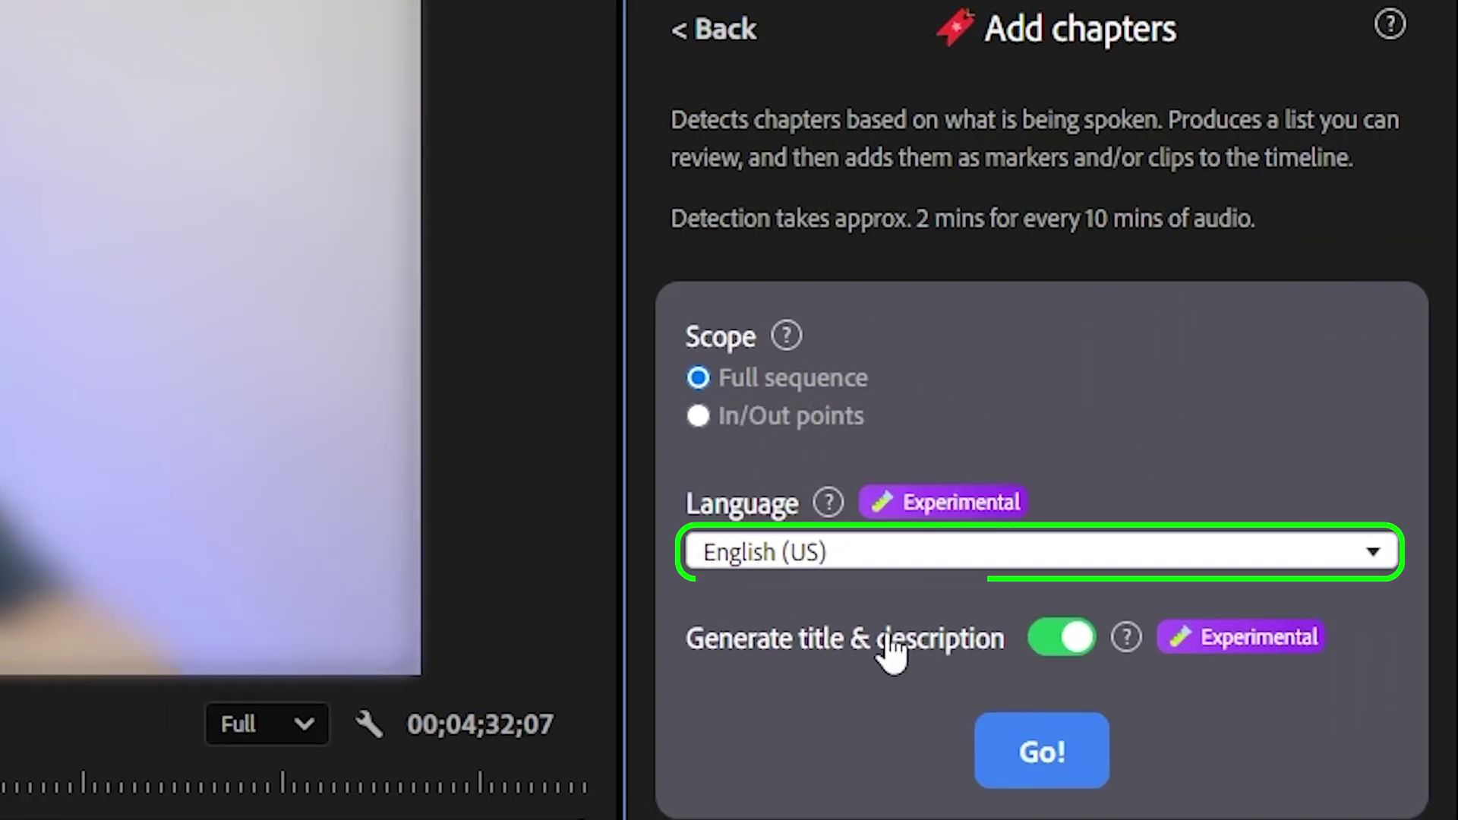
Generate chapters with a title and description for the full sequence, then paste the copied chapter timestamps into an untitled Notepad document
click(1061, 778)
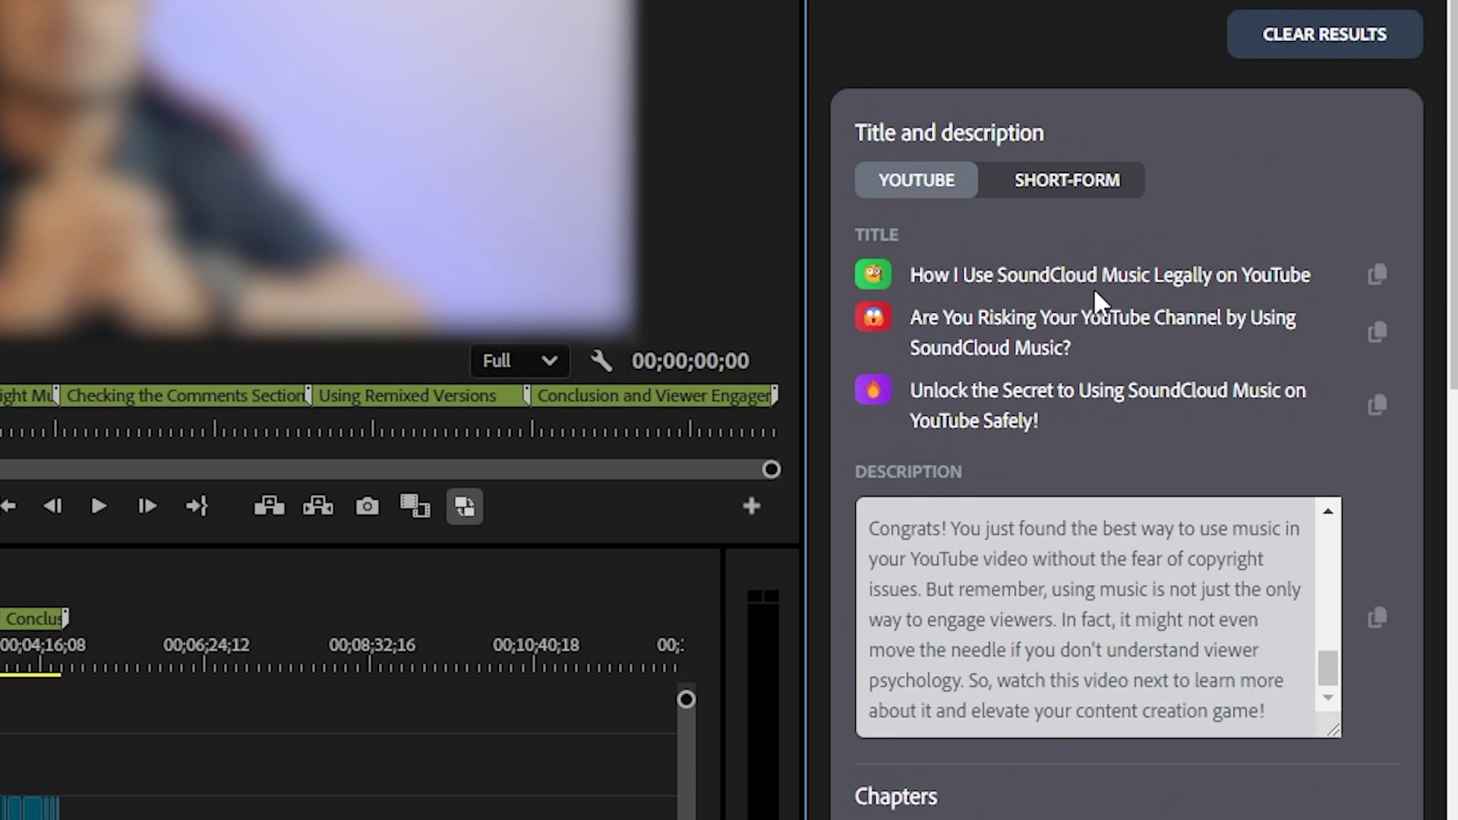
scroll(1070, 498, down, 10)
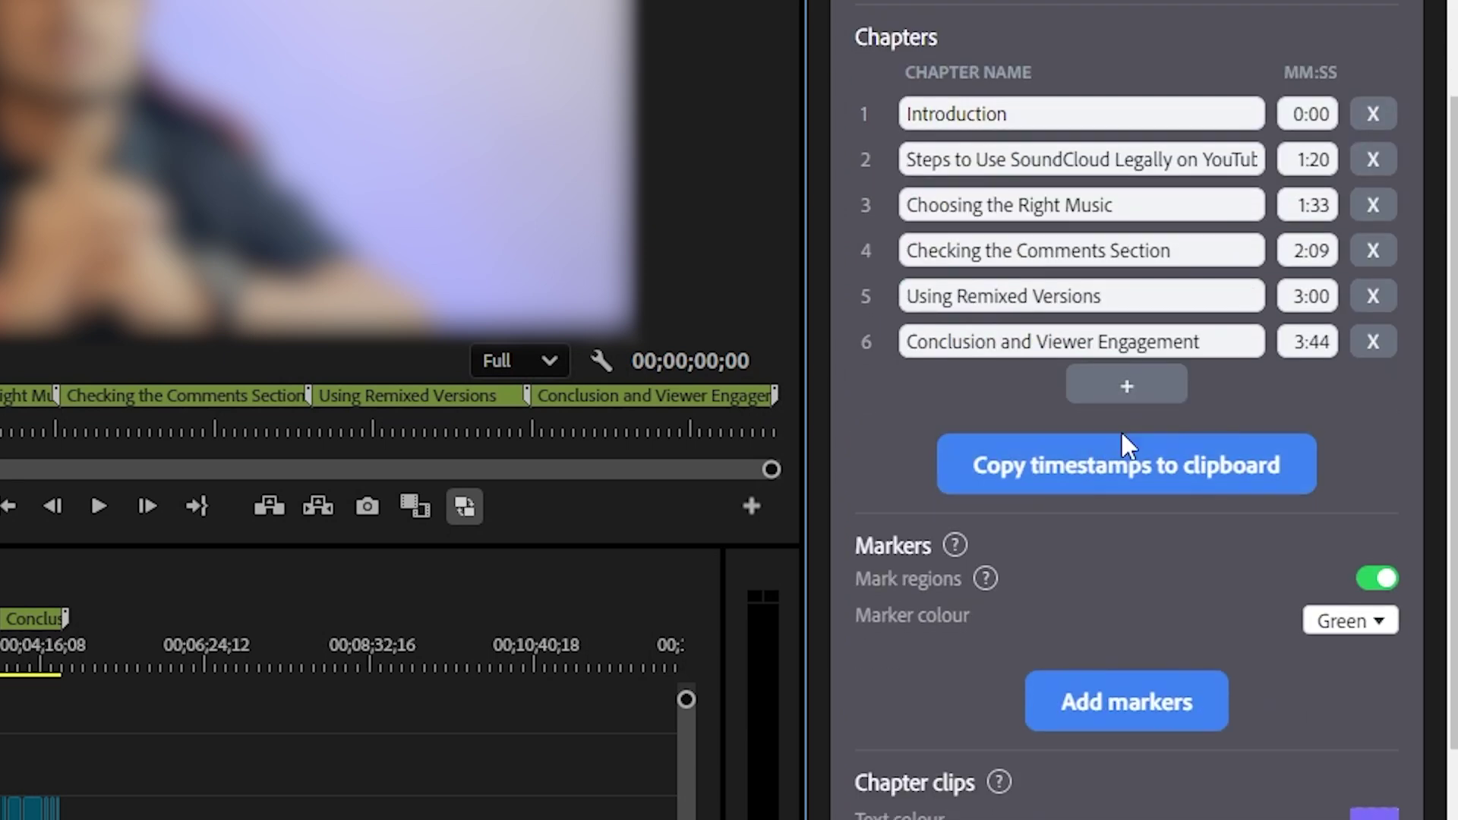
click(1172, 478)
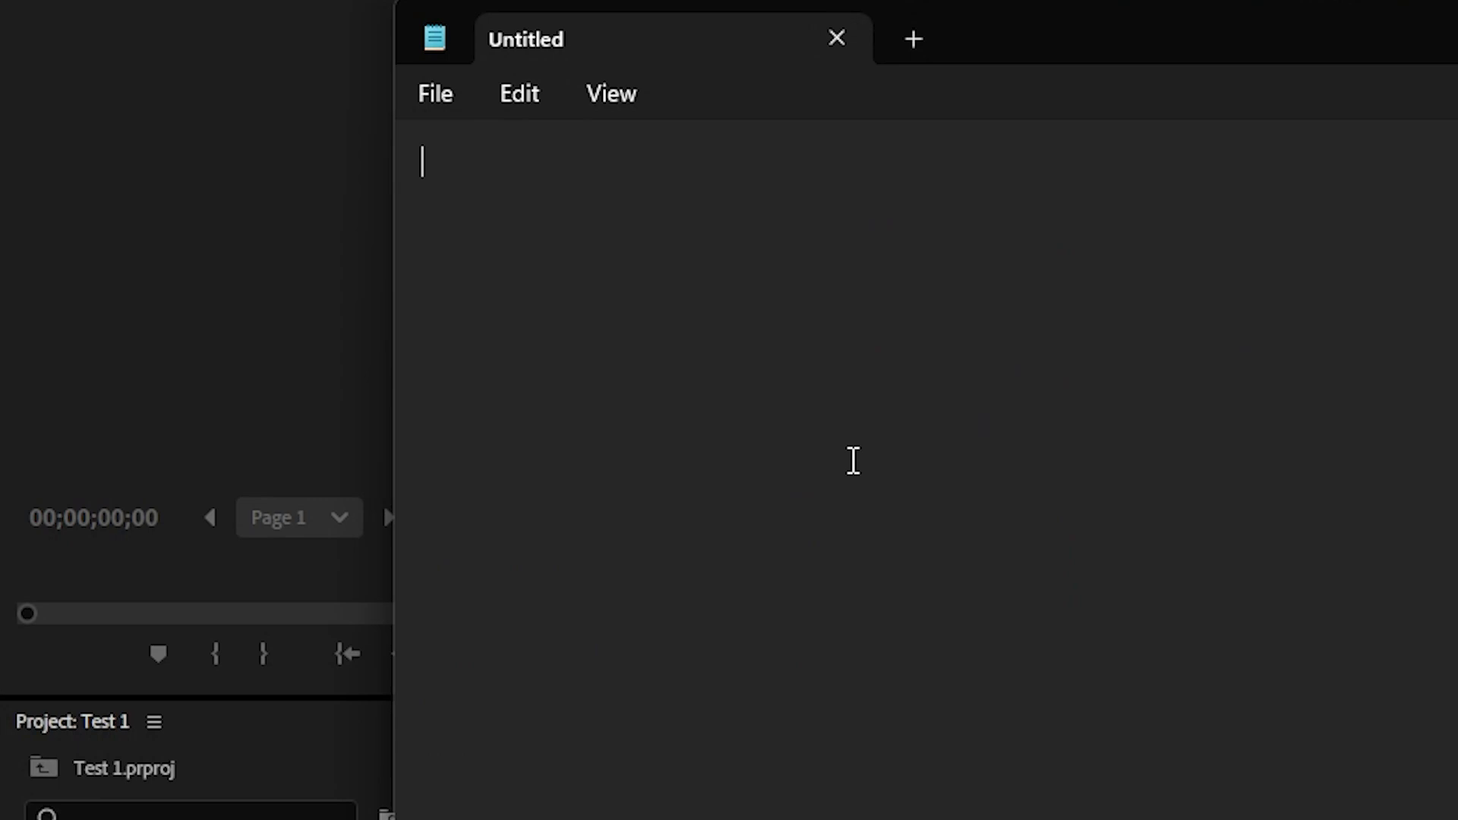
key(ctrl+v)
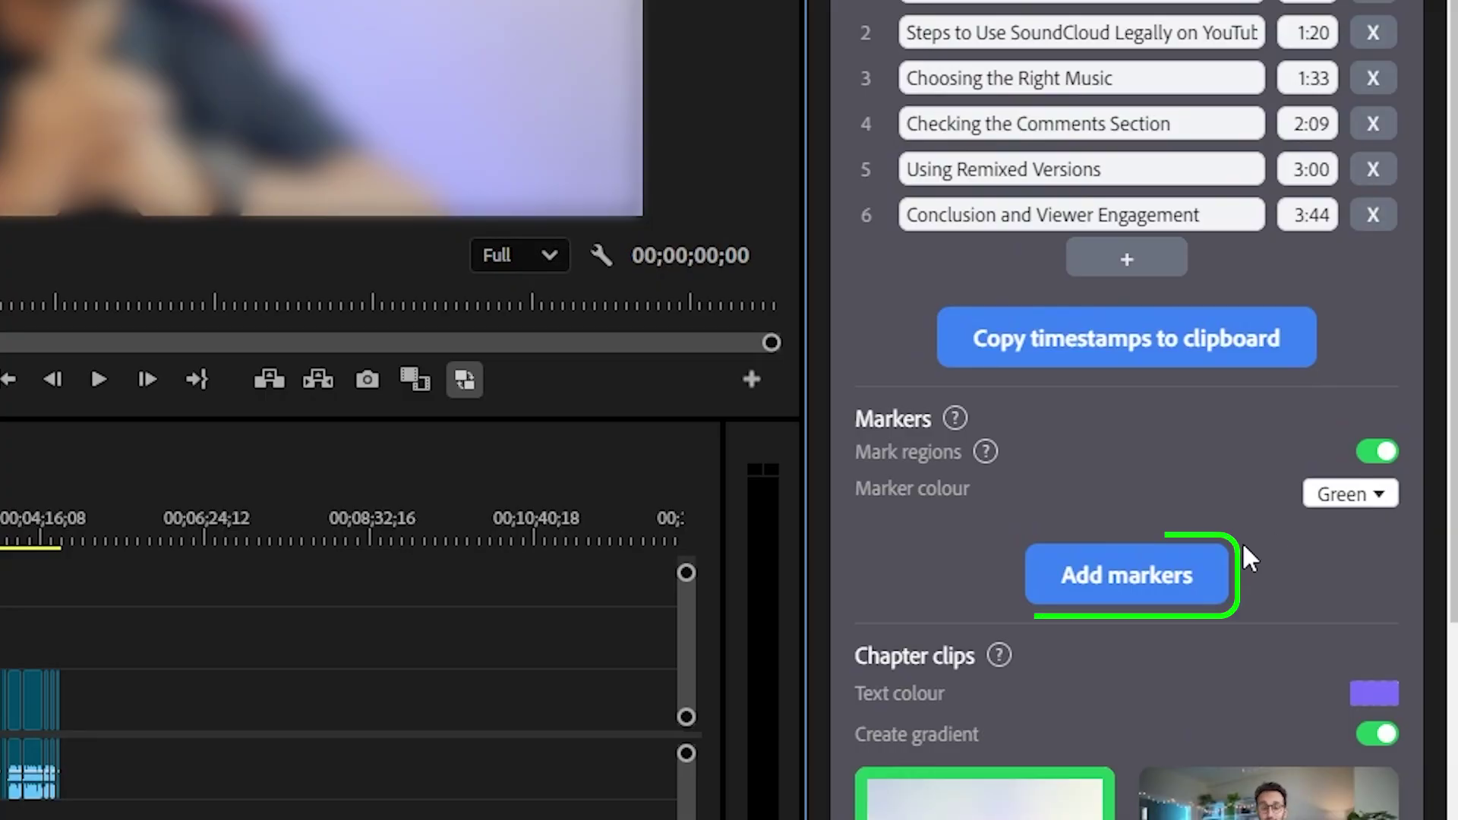
Add the chapters to the timeline as green region markers and move the playhead to the Choosing the Right Music chapter
click(1105, 571)
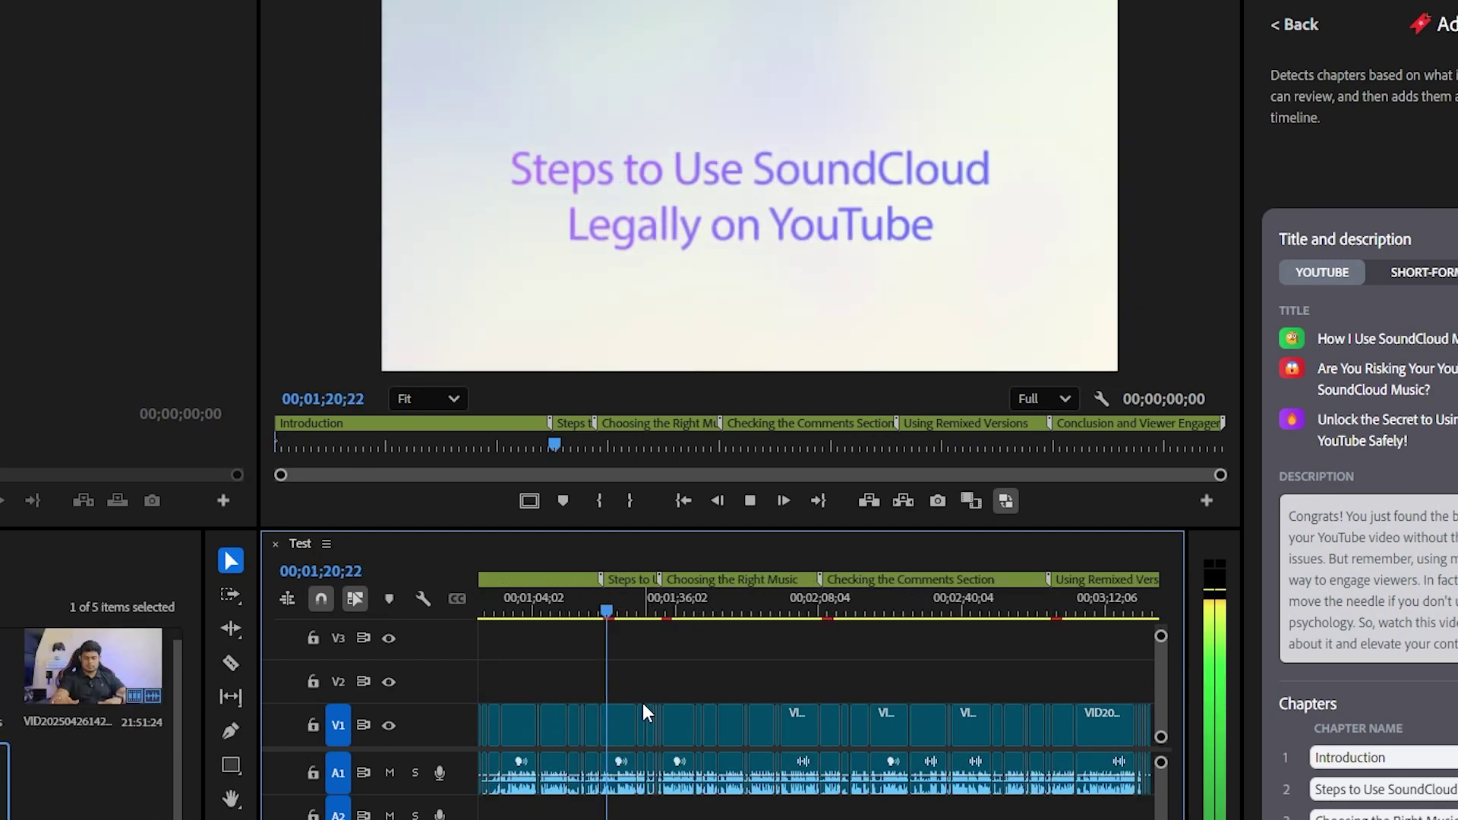
click(659, 604)
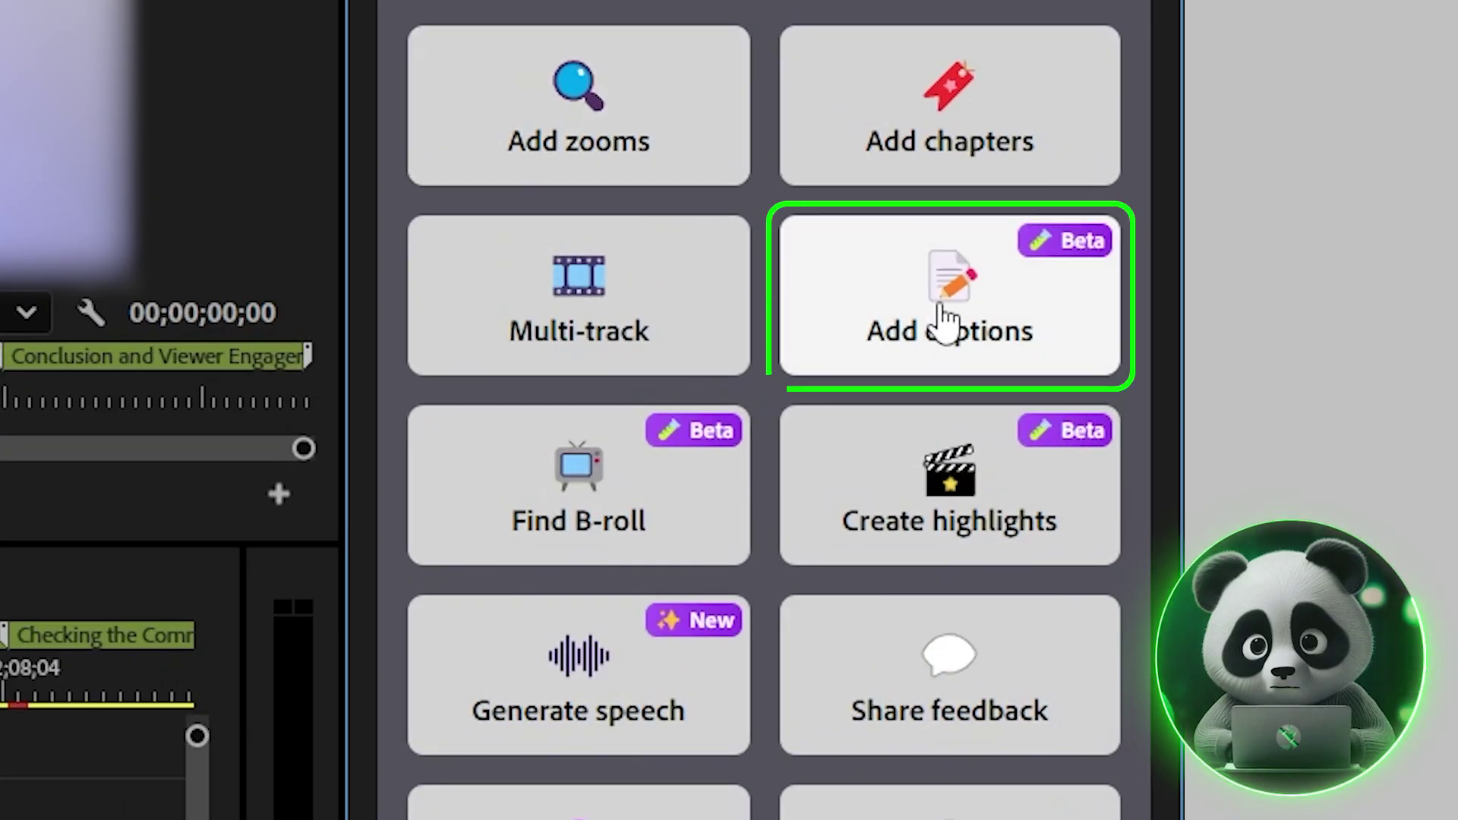
Transcribe the full sequence's English (US) audio for captions
click(944, 323)
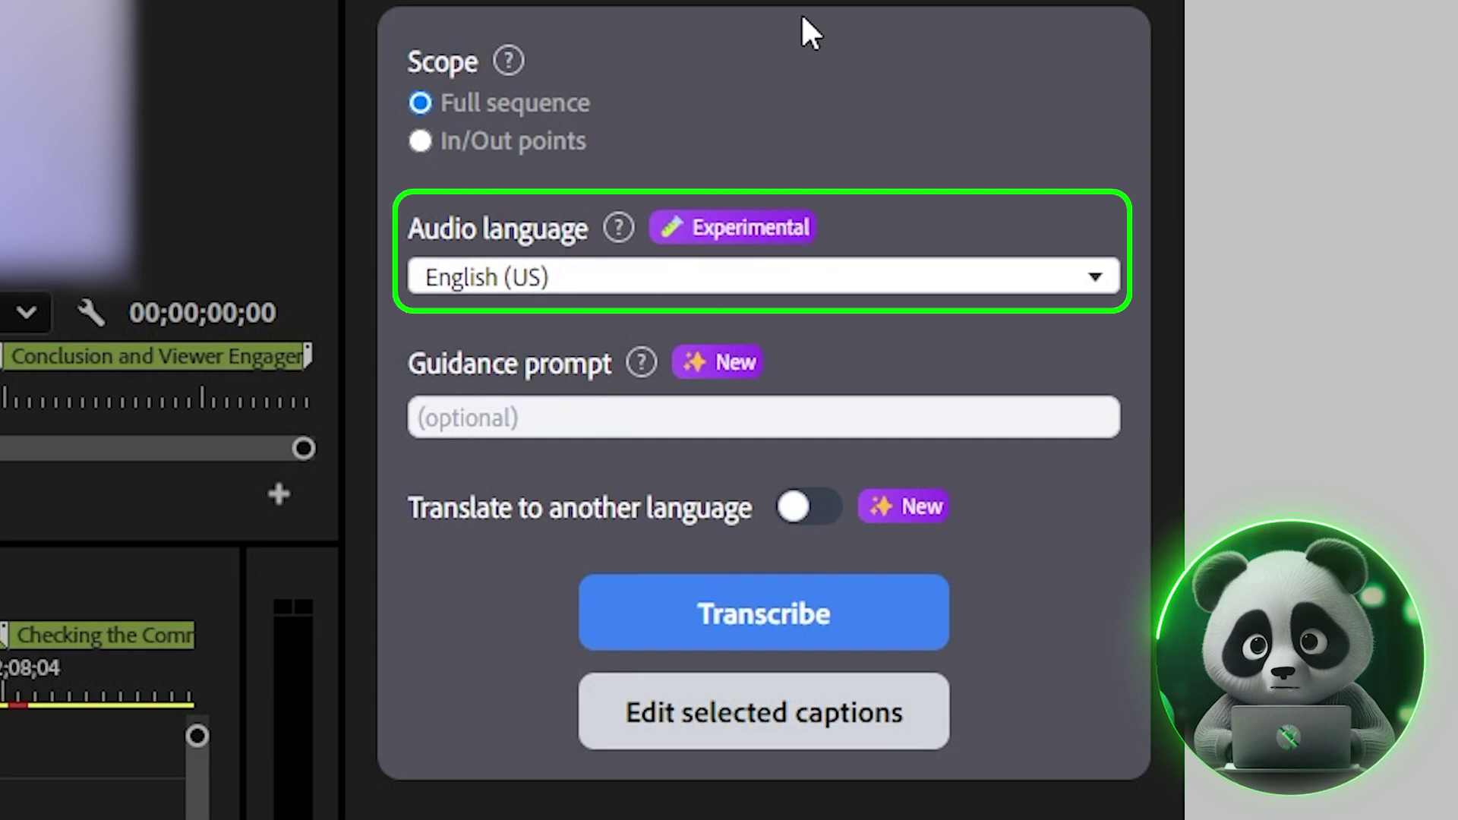
click(827, 626)
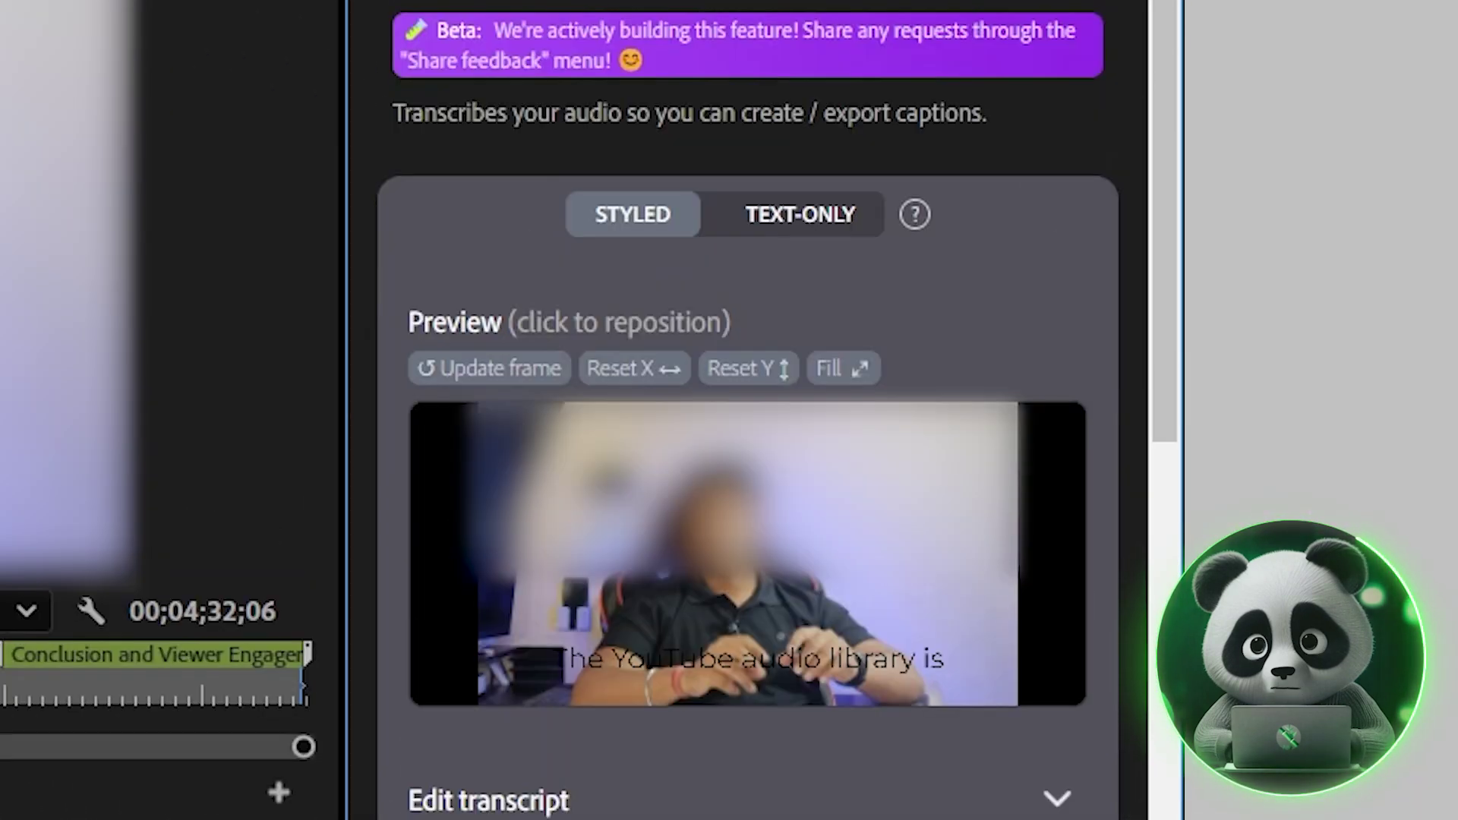
scroll(748, 410, down, 6)
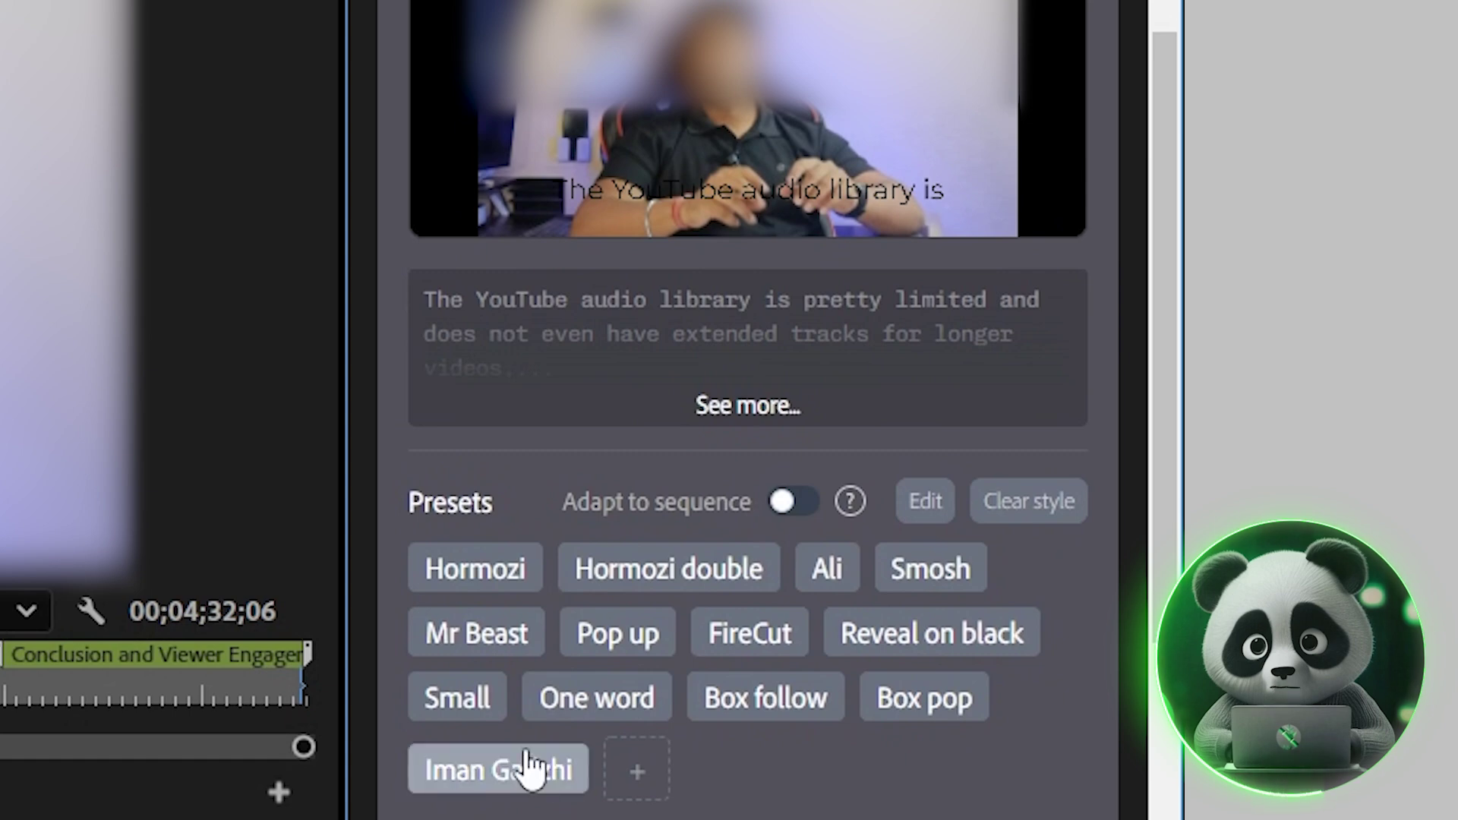
Style the captions with the Hormozi preset and add them to the sequence on a new track
click(543, 571)
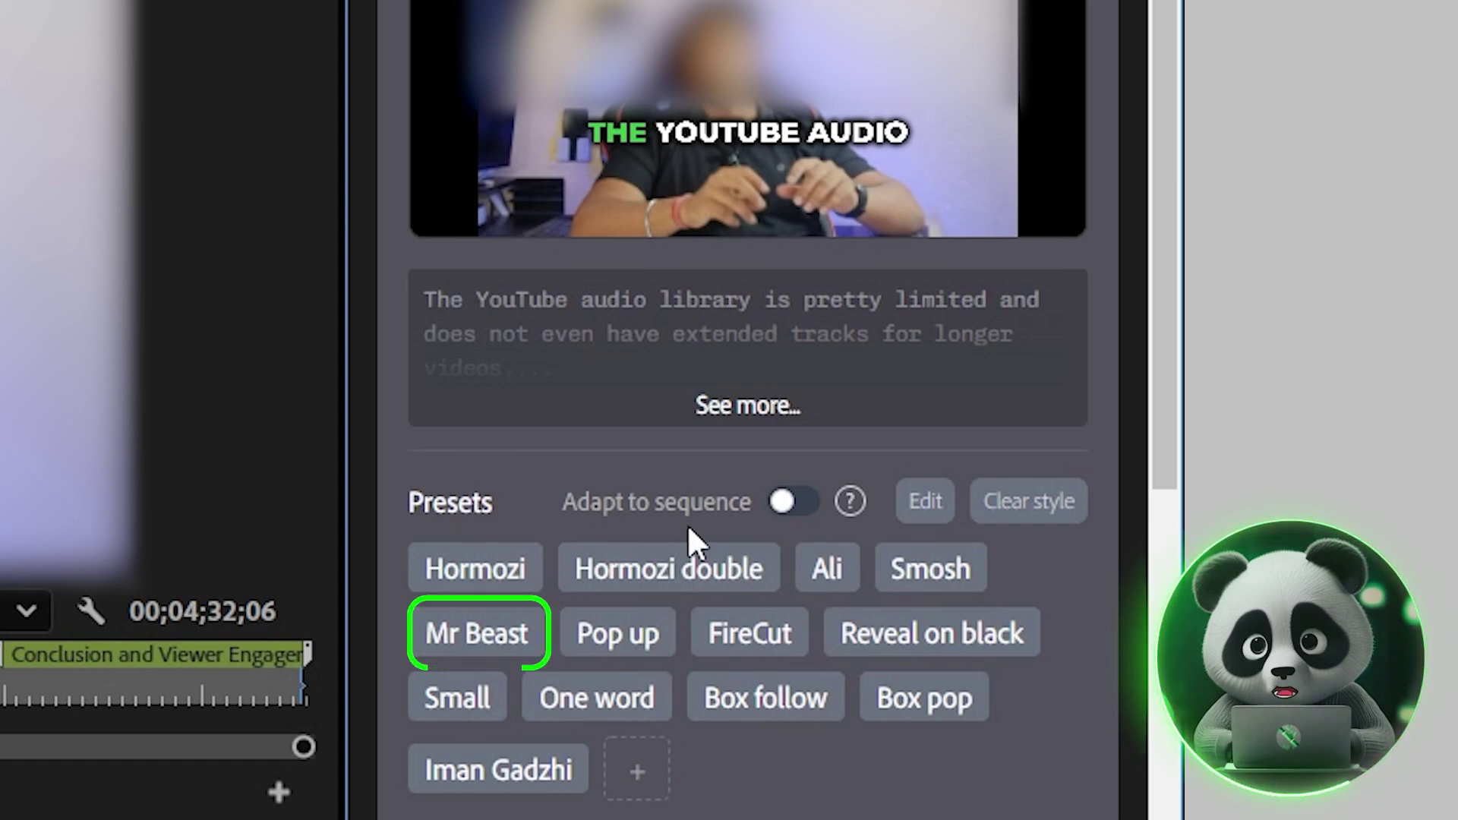
click(489, 571)
click(490, 573)
scroll(527, 564, up, 2)
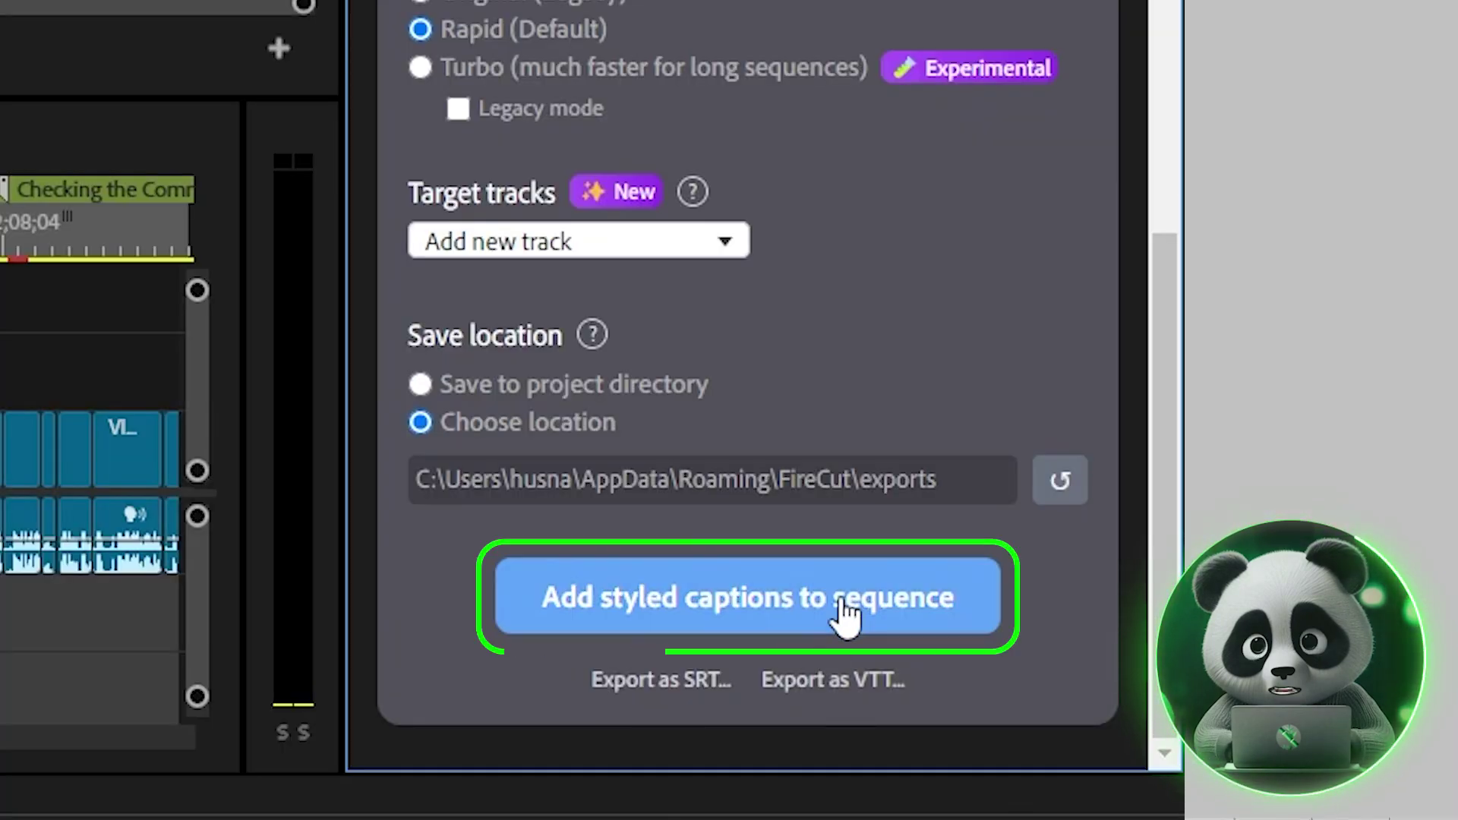
click(845, 608)
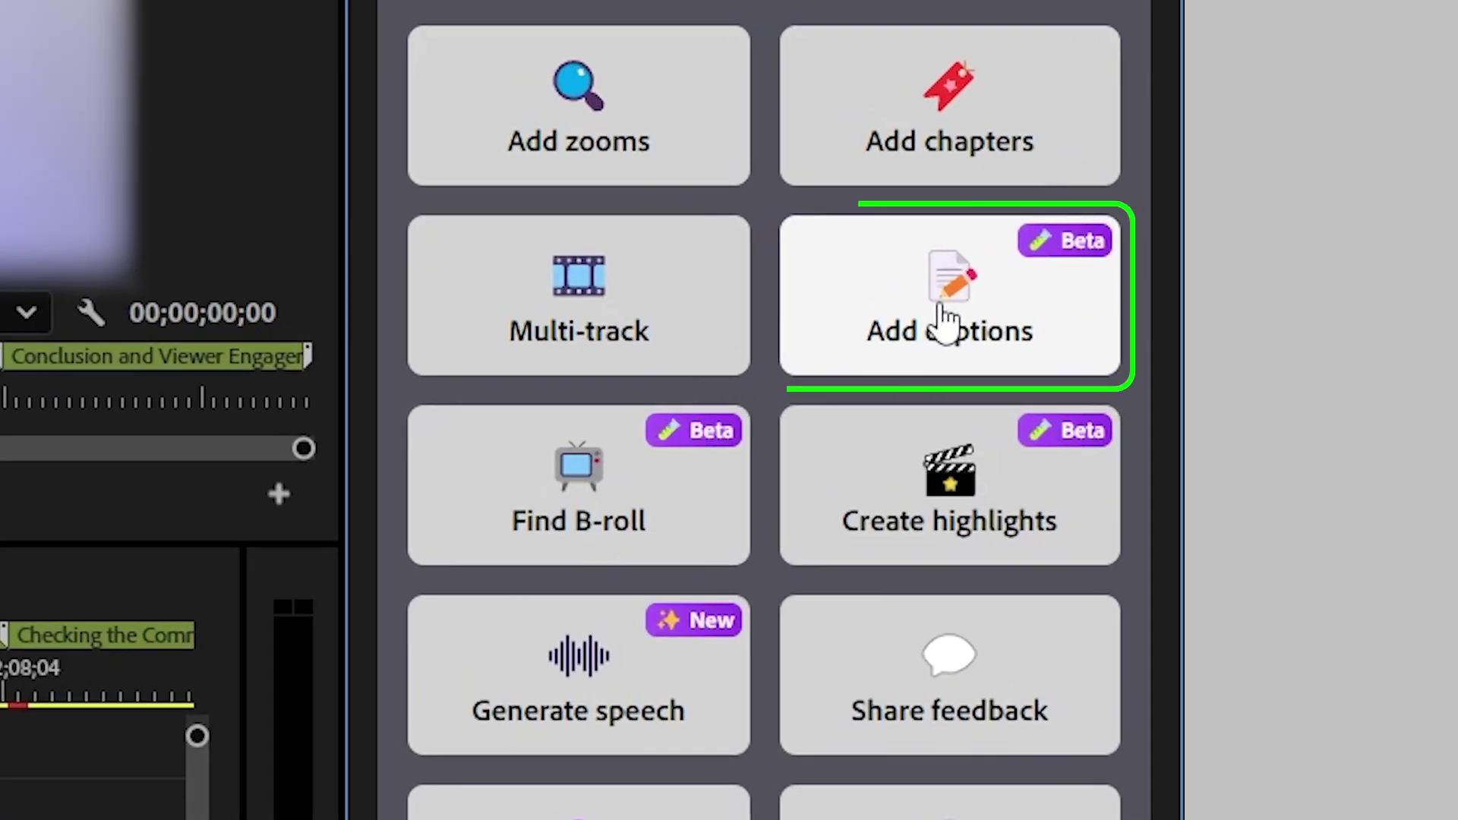
click(943, 311)
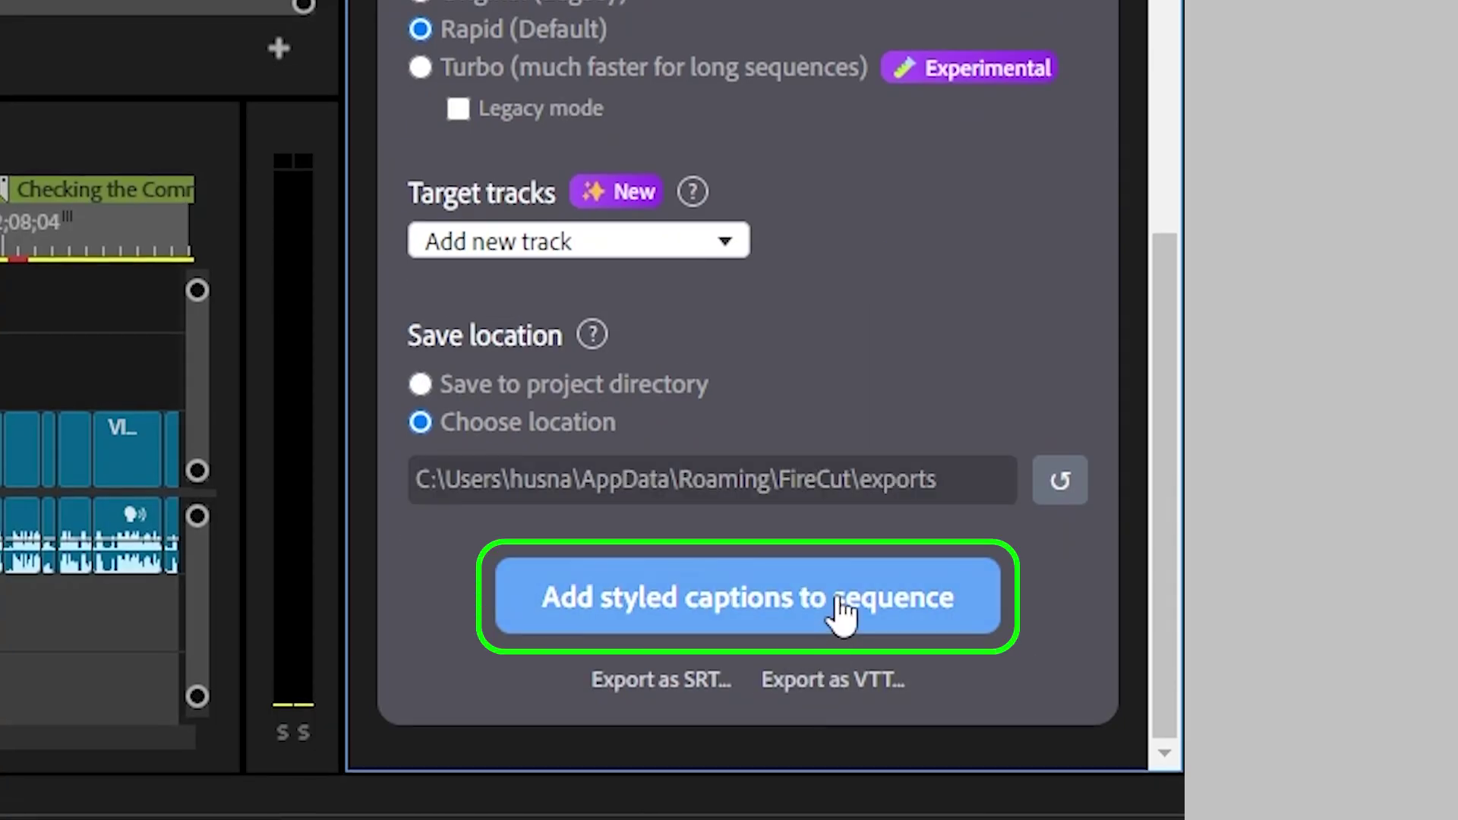
click(843, 614)
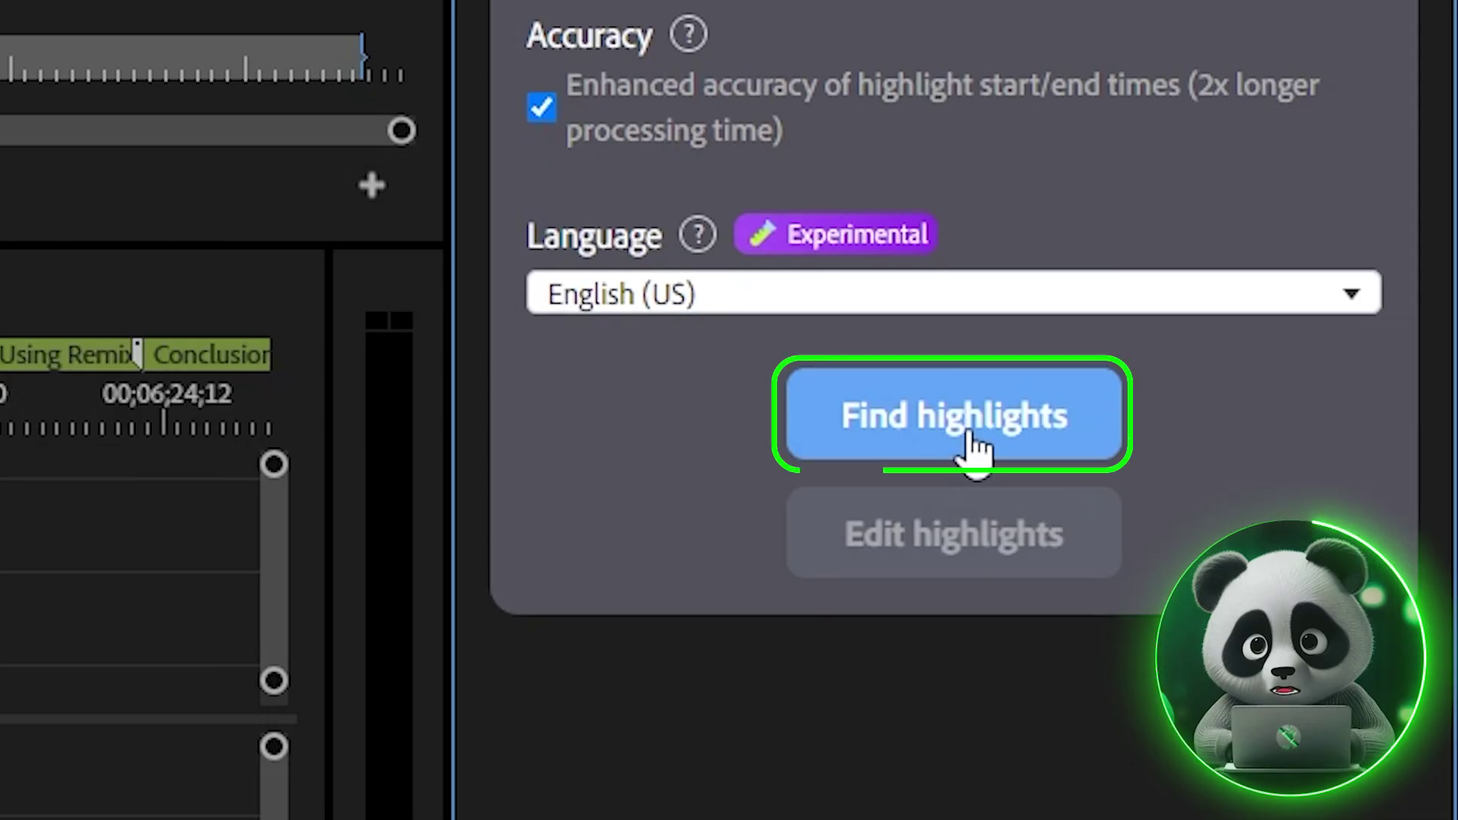
click(965, 432)
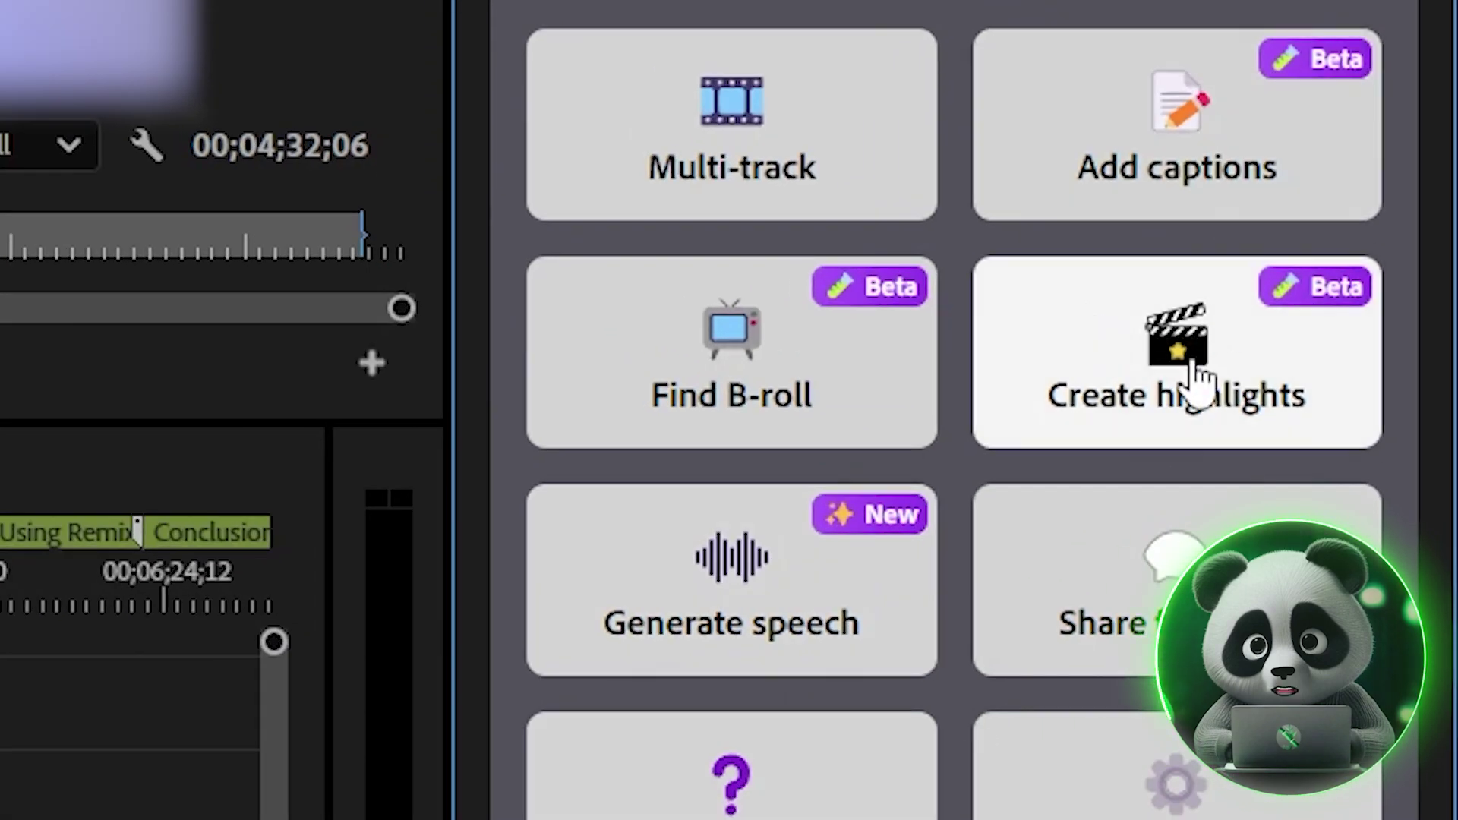
Find highlights lasting 30 to 60 seconds with enhanced accuracy of the start and end times enabled
click(1249, 348)
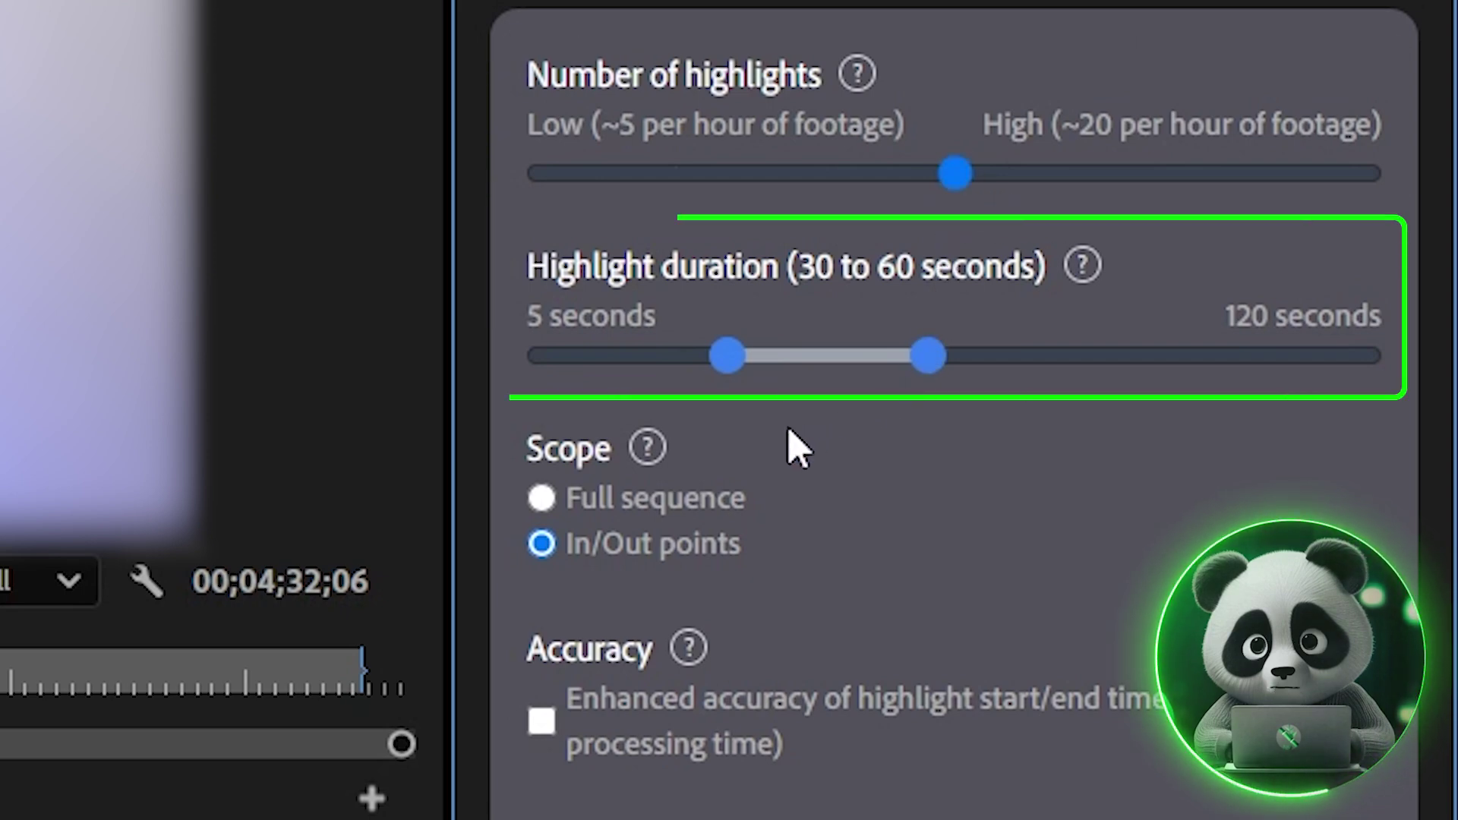
drag(928, 355, 927, 357)
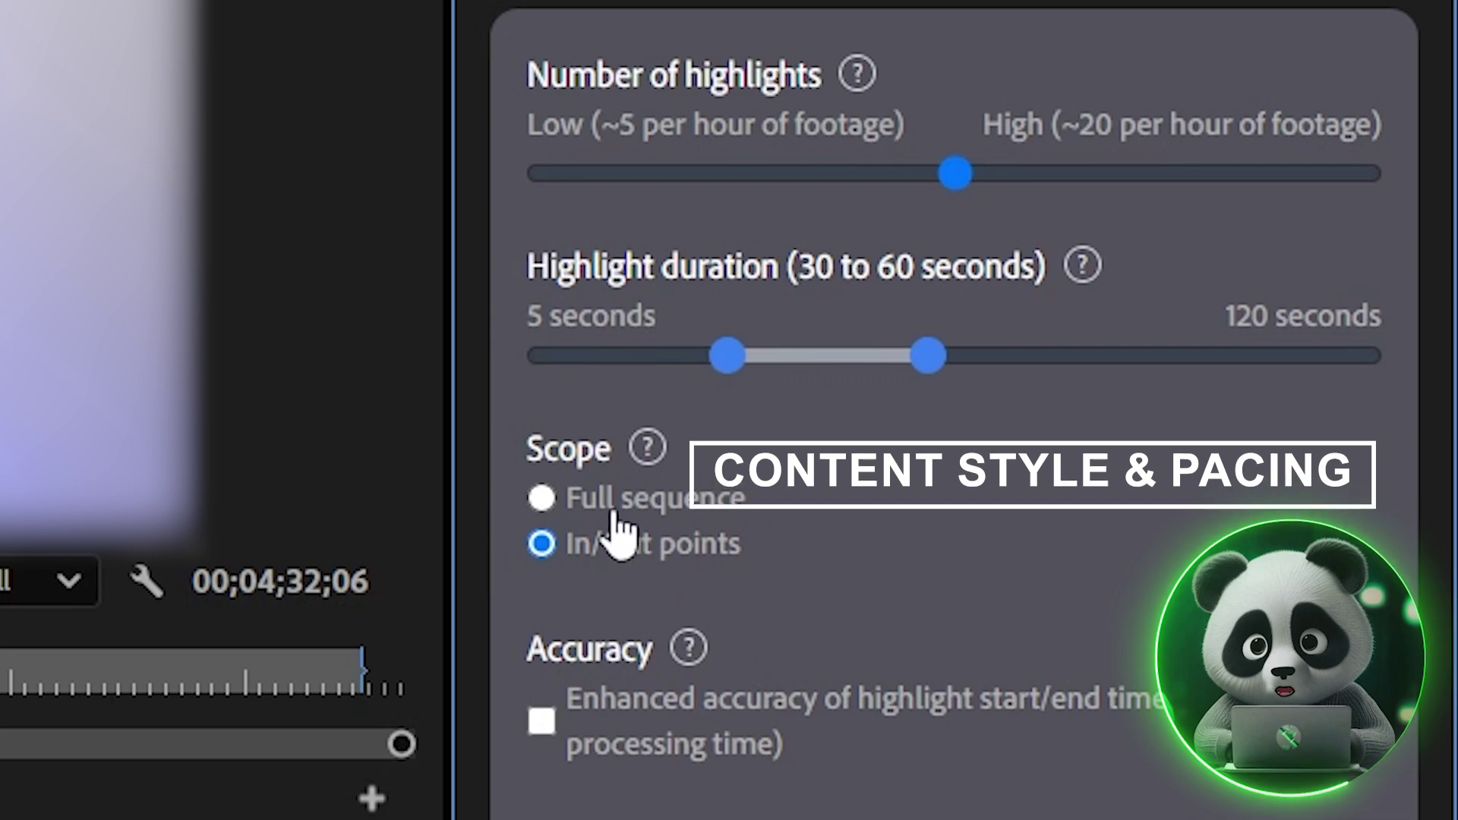
click(541, 721)
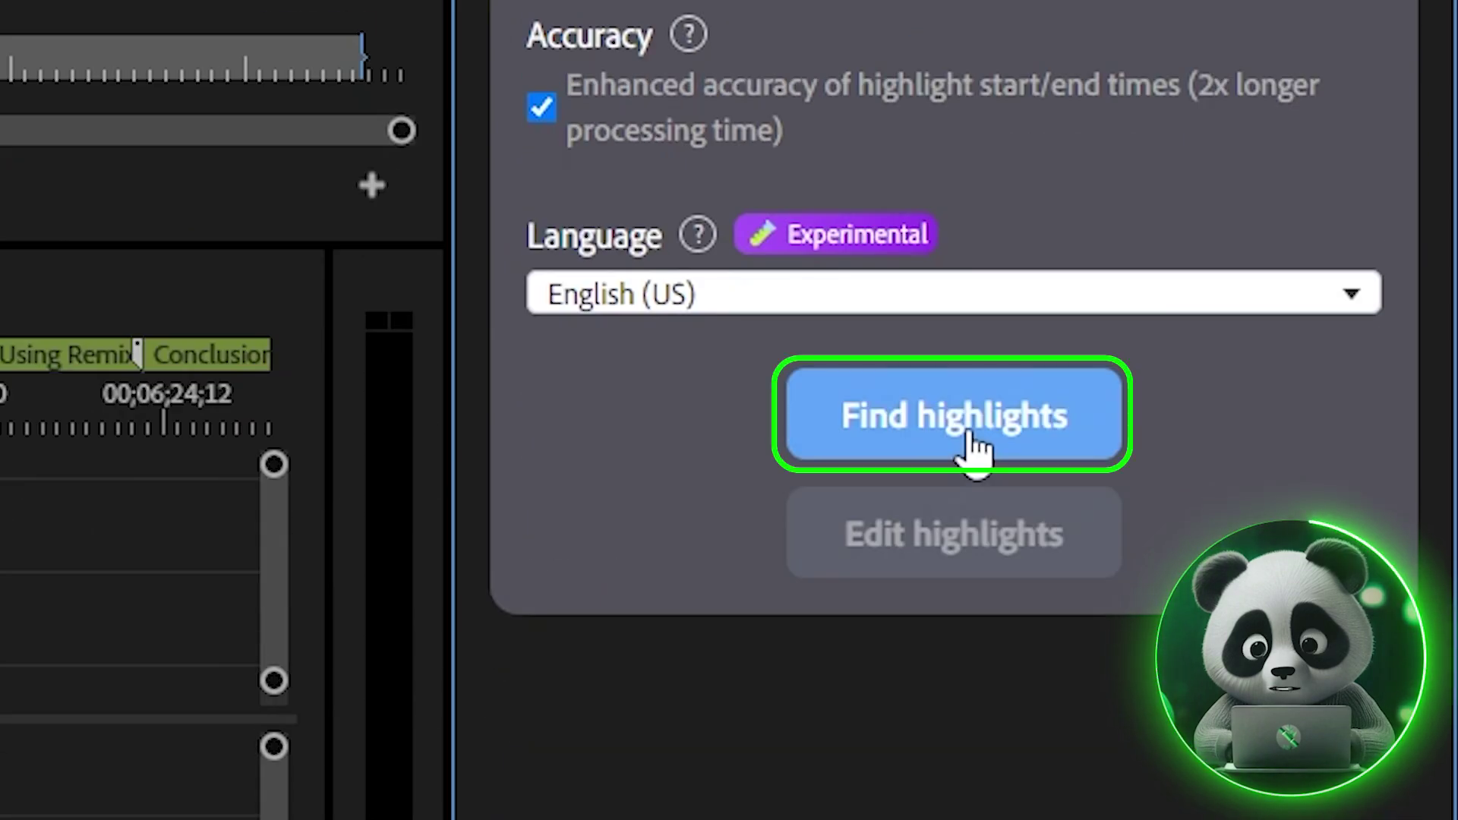
click(973, 446)
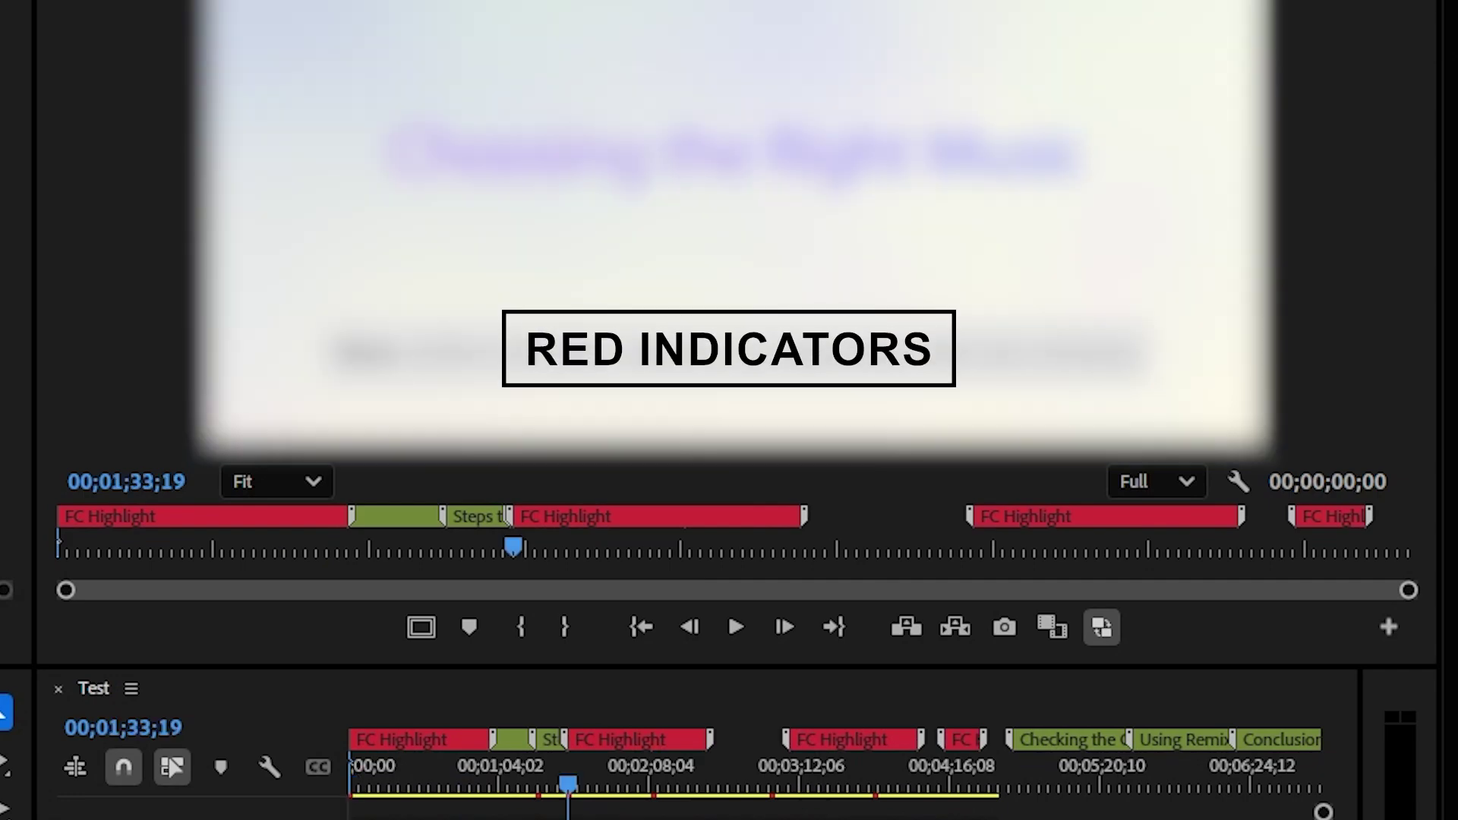
Go through the timeline markers to check the start and end of the second FC Highlight range
key(shift+m)
key(shift+m)
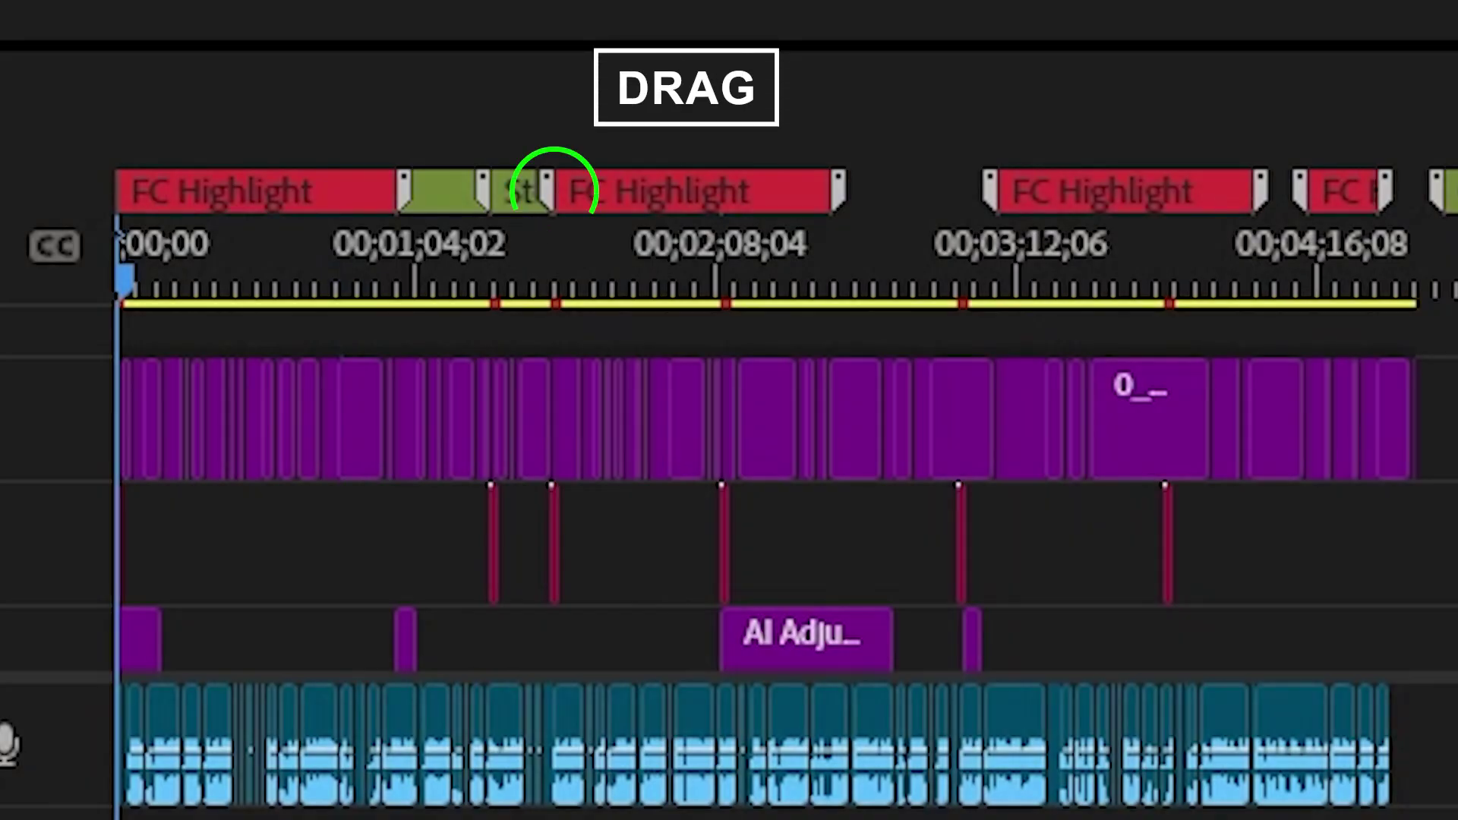
click(554, 191)
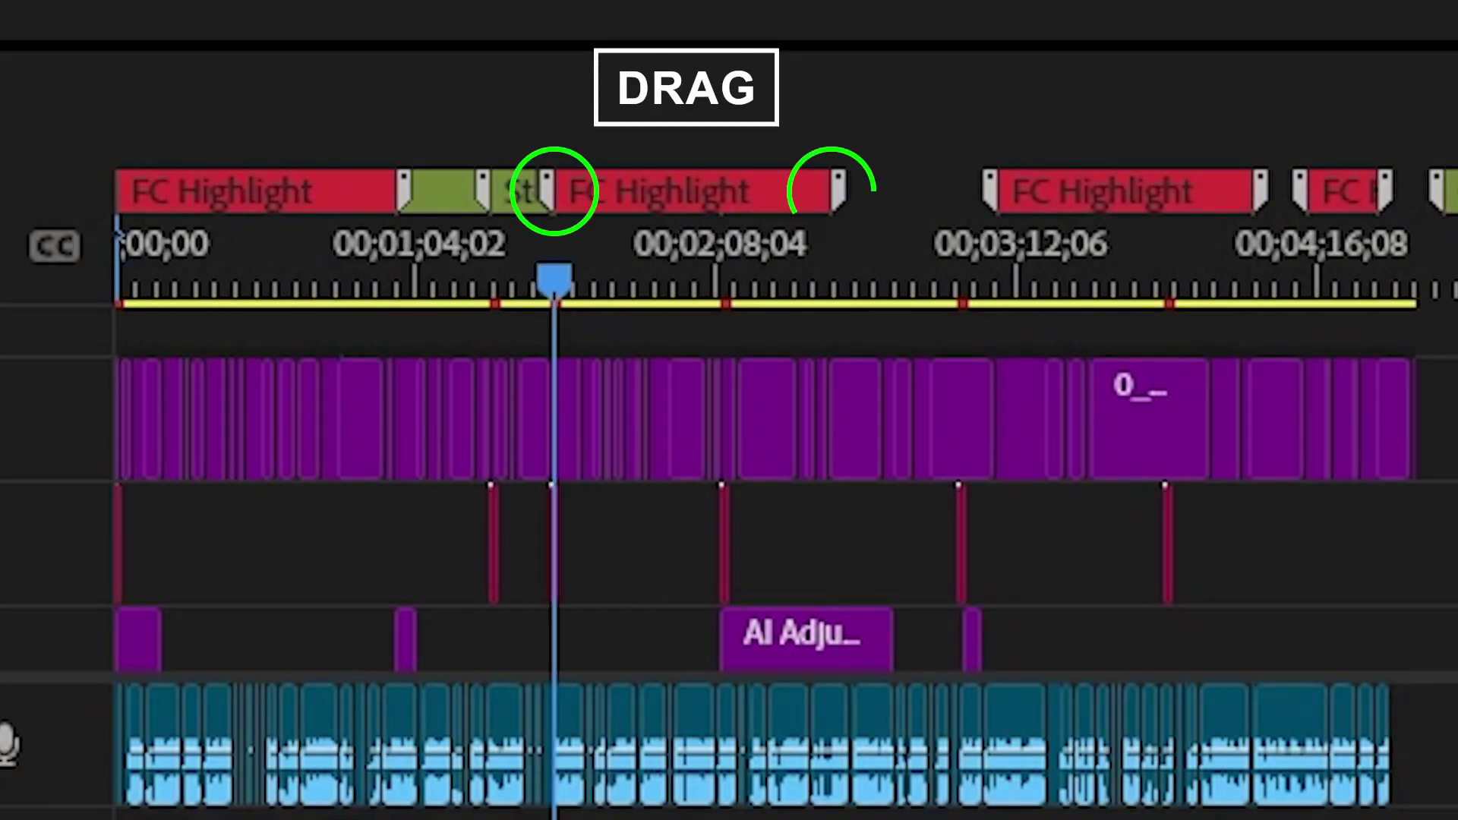
key(shift+m)
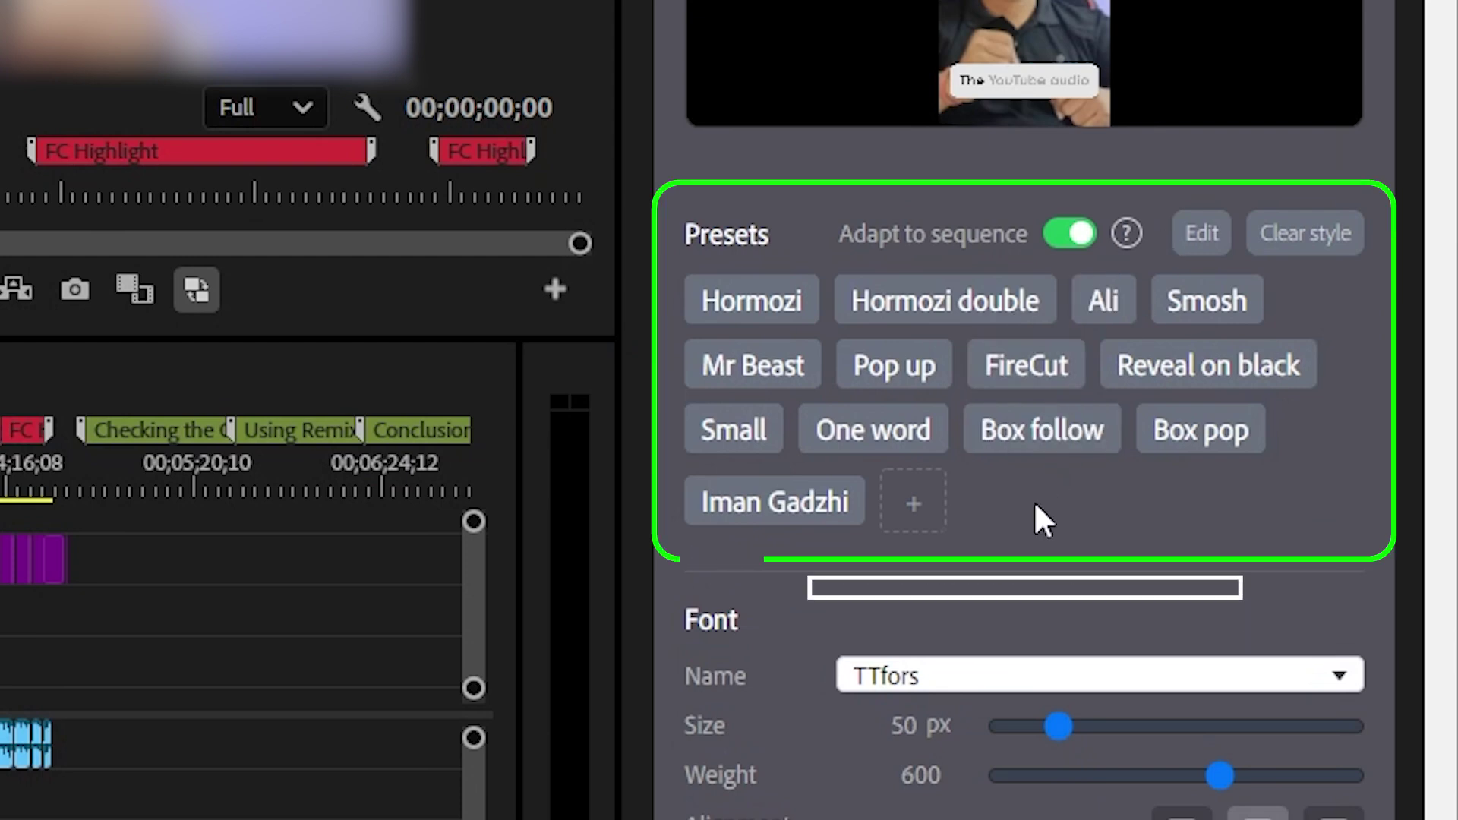
Create multiple highlight sequences re-framed to 9:16 with Premiere Pro auto-reframe and captions added
scroll(1044, 522, down, 15)
click(1050, 638)
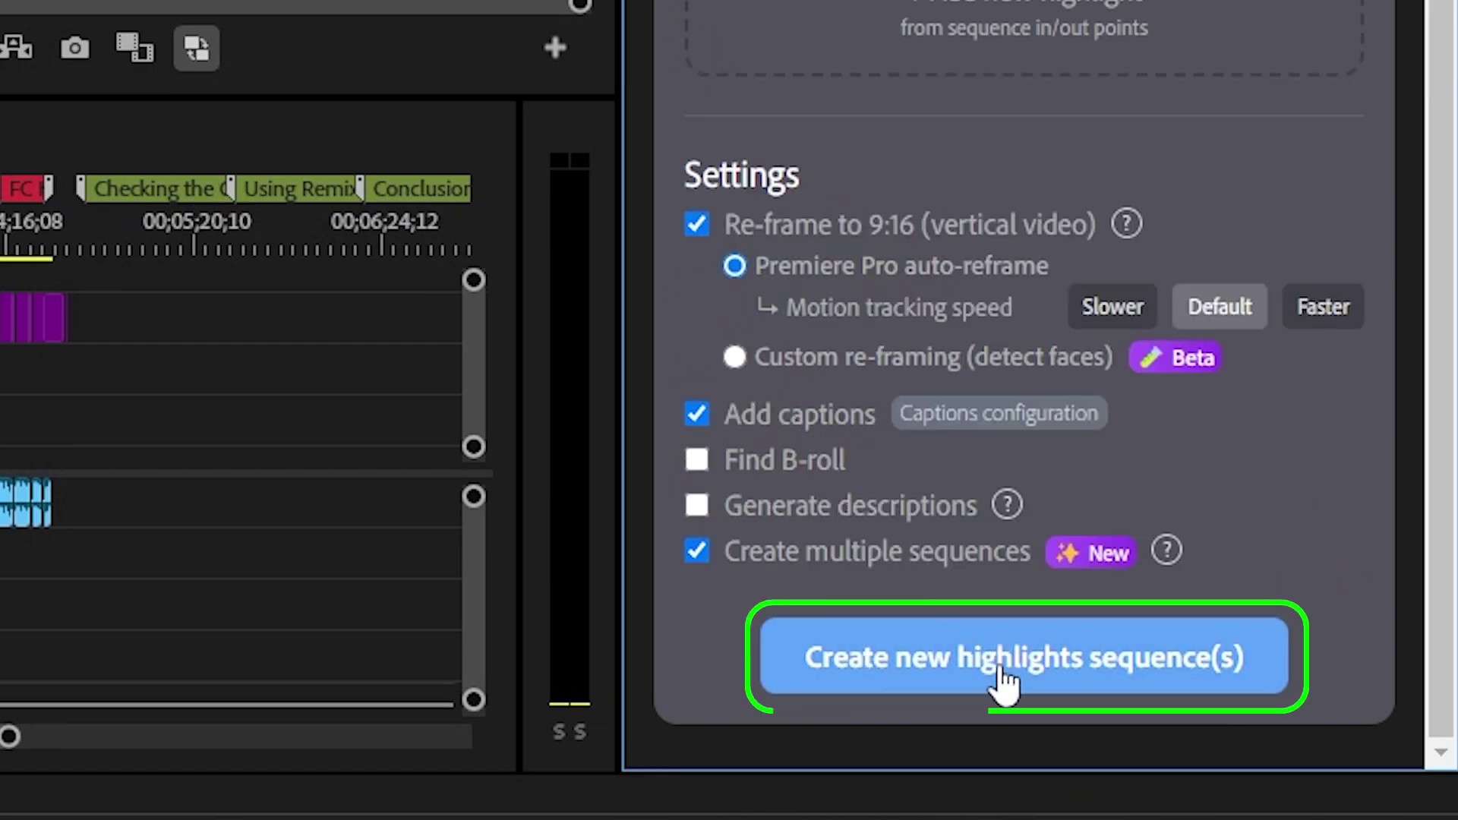
click(1003, 678)
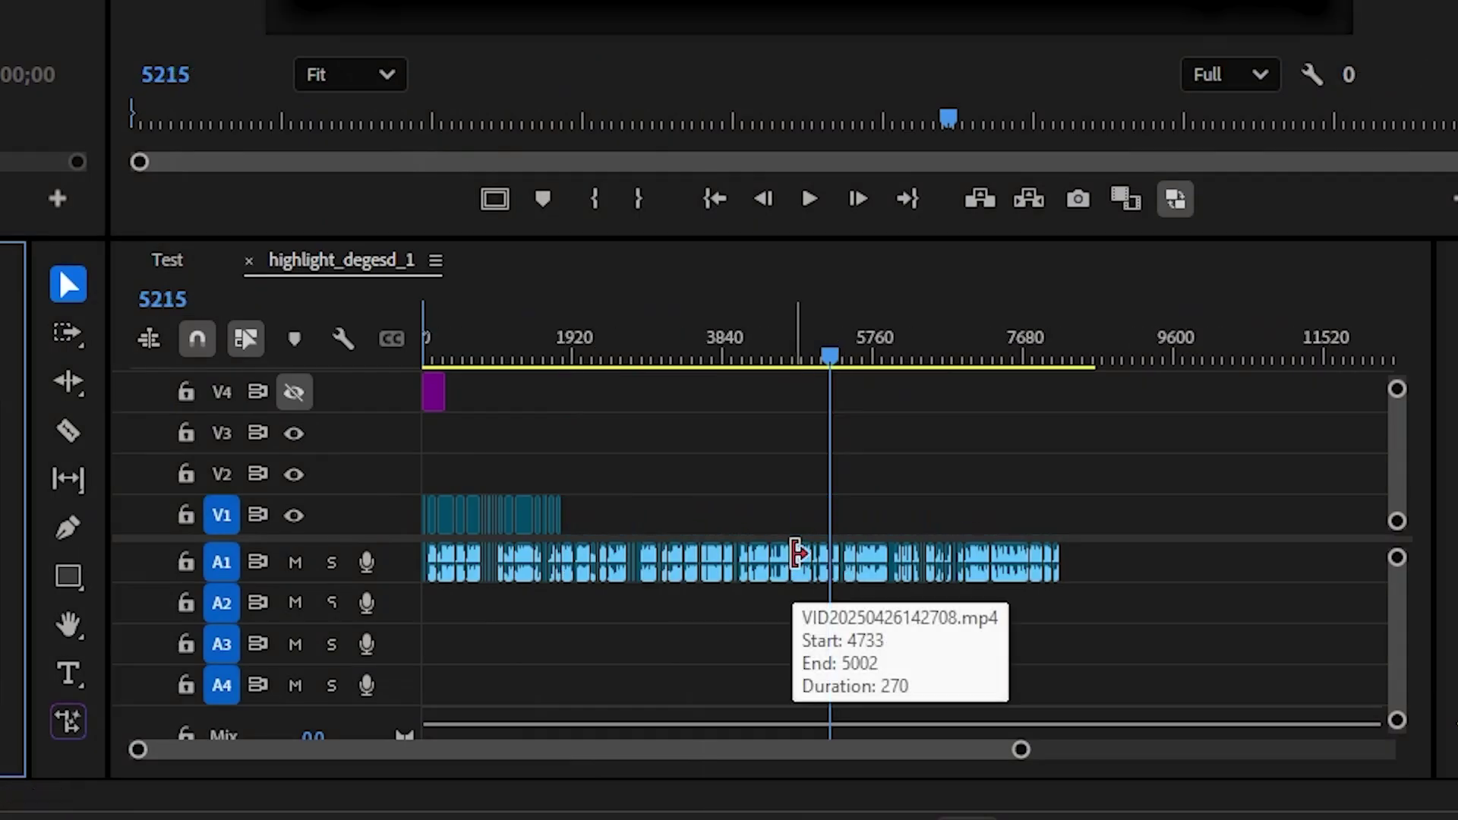